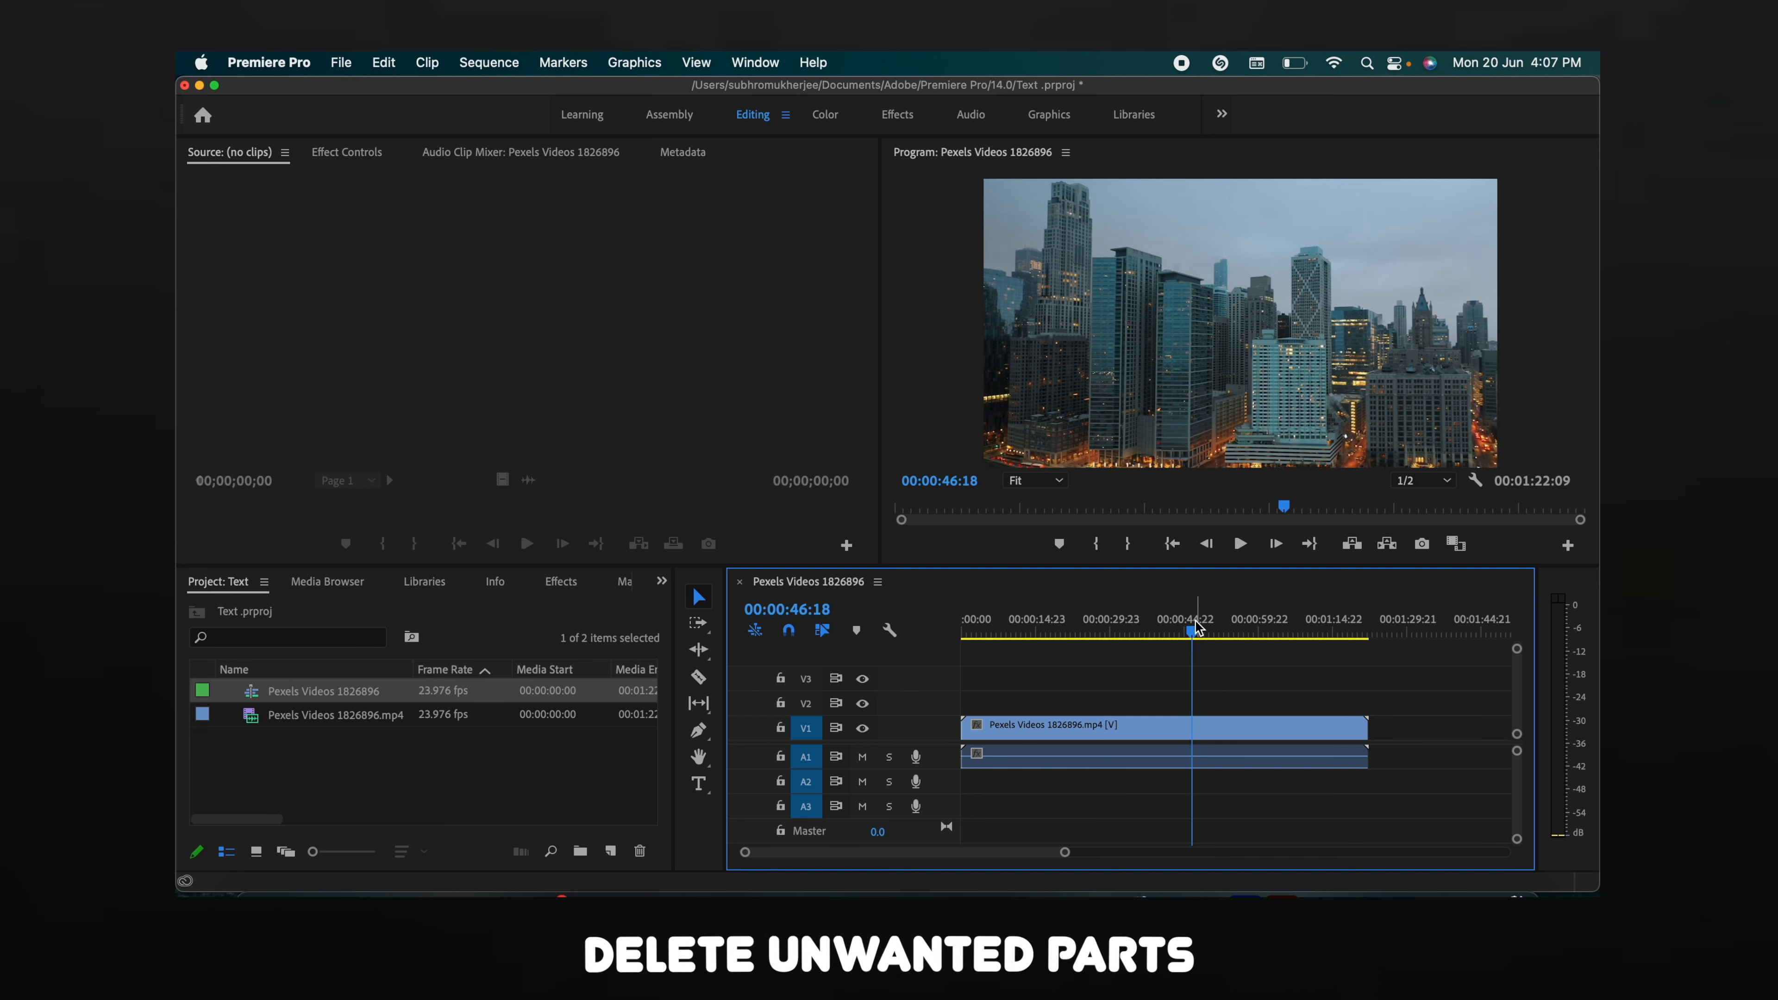
Step: Split the video clip on V1 at 00:00:46:18 and at 00:00:17:19
key(super+k)
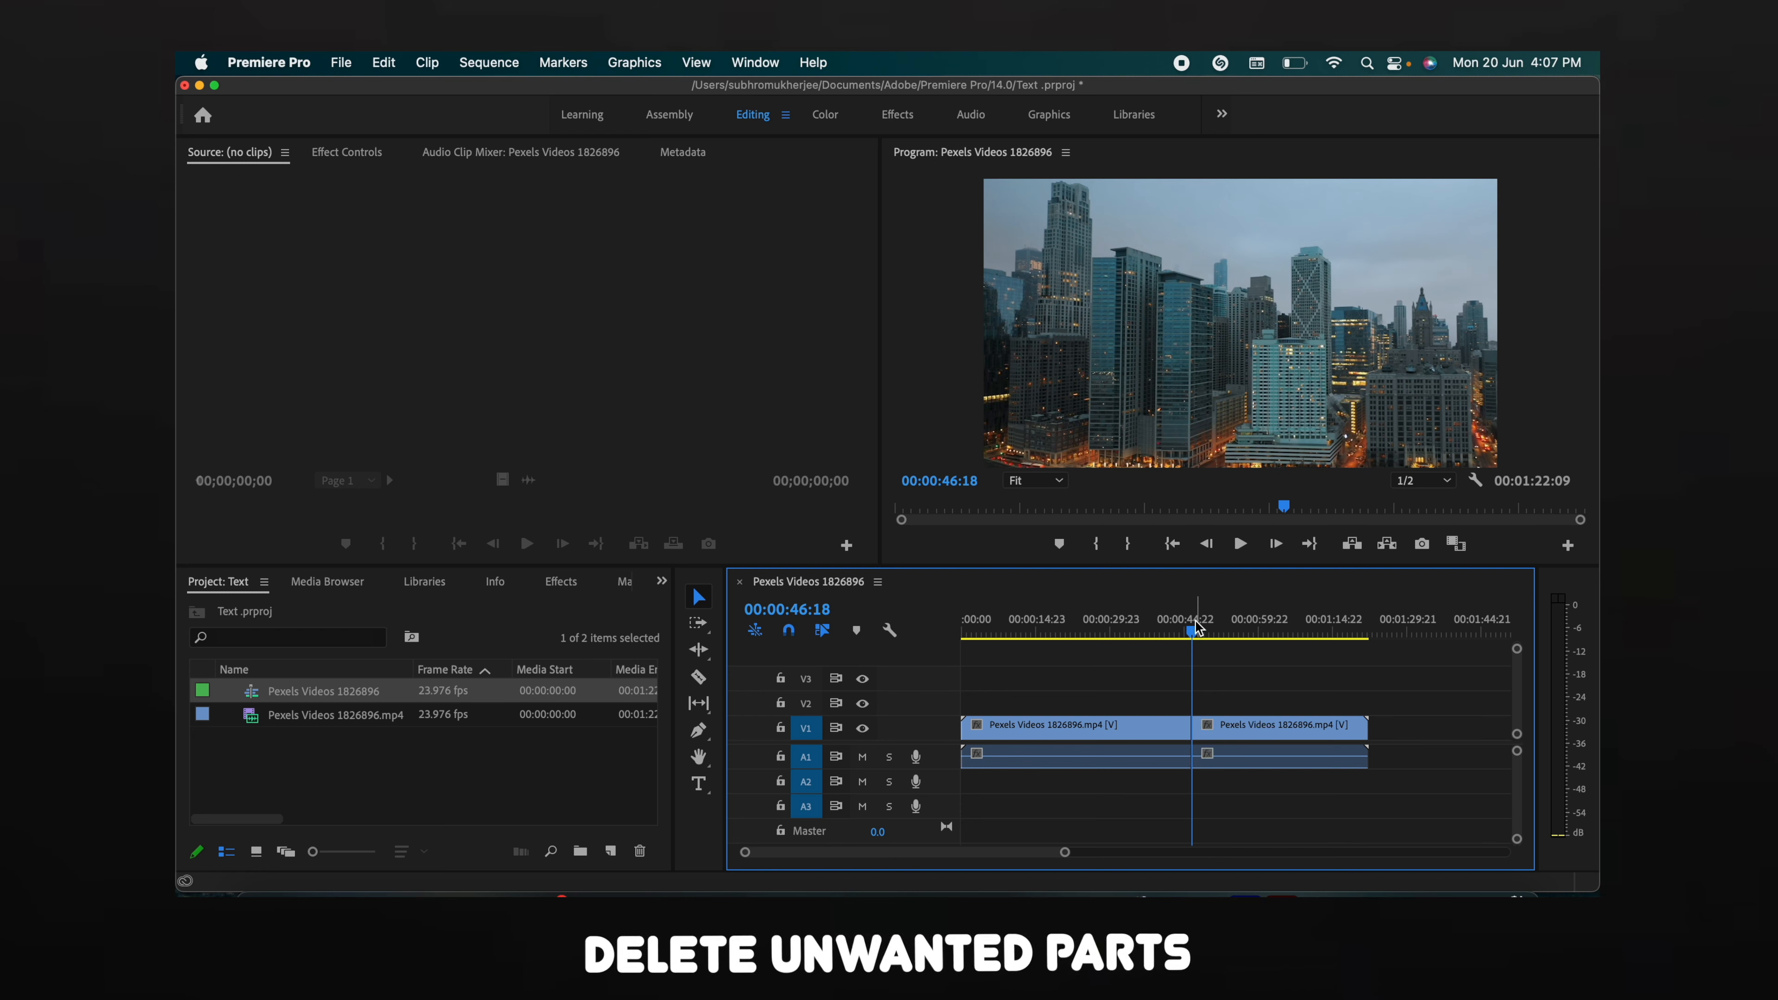
drag(1195, 637, 1051, 614)
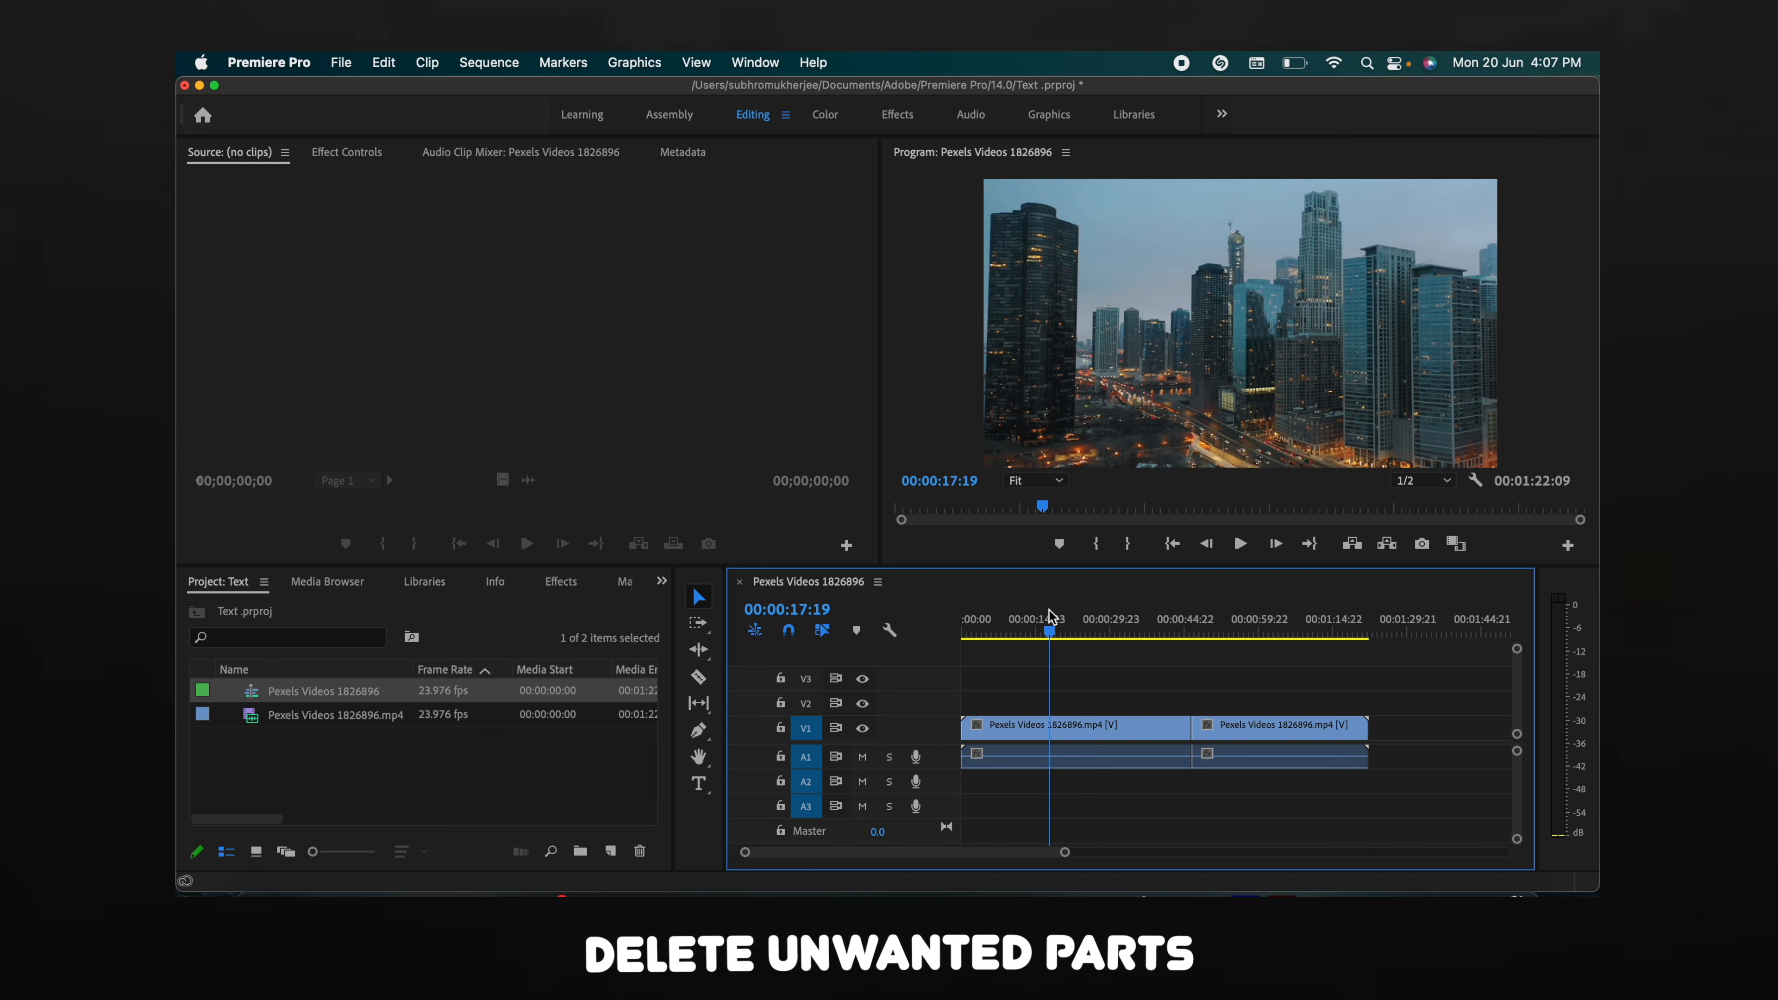
key(super+k)
Step: Delete the first and last segments of the split clip and close the gap at the sequence start
click(1009, 763)
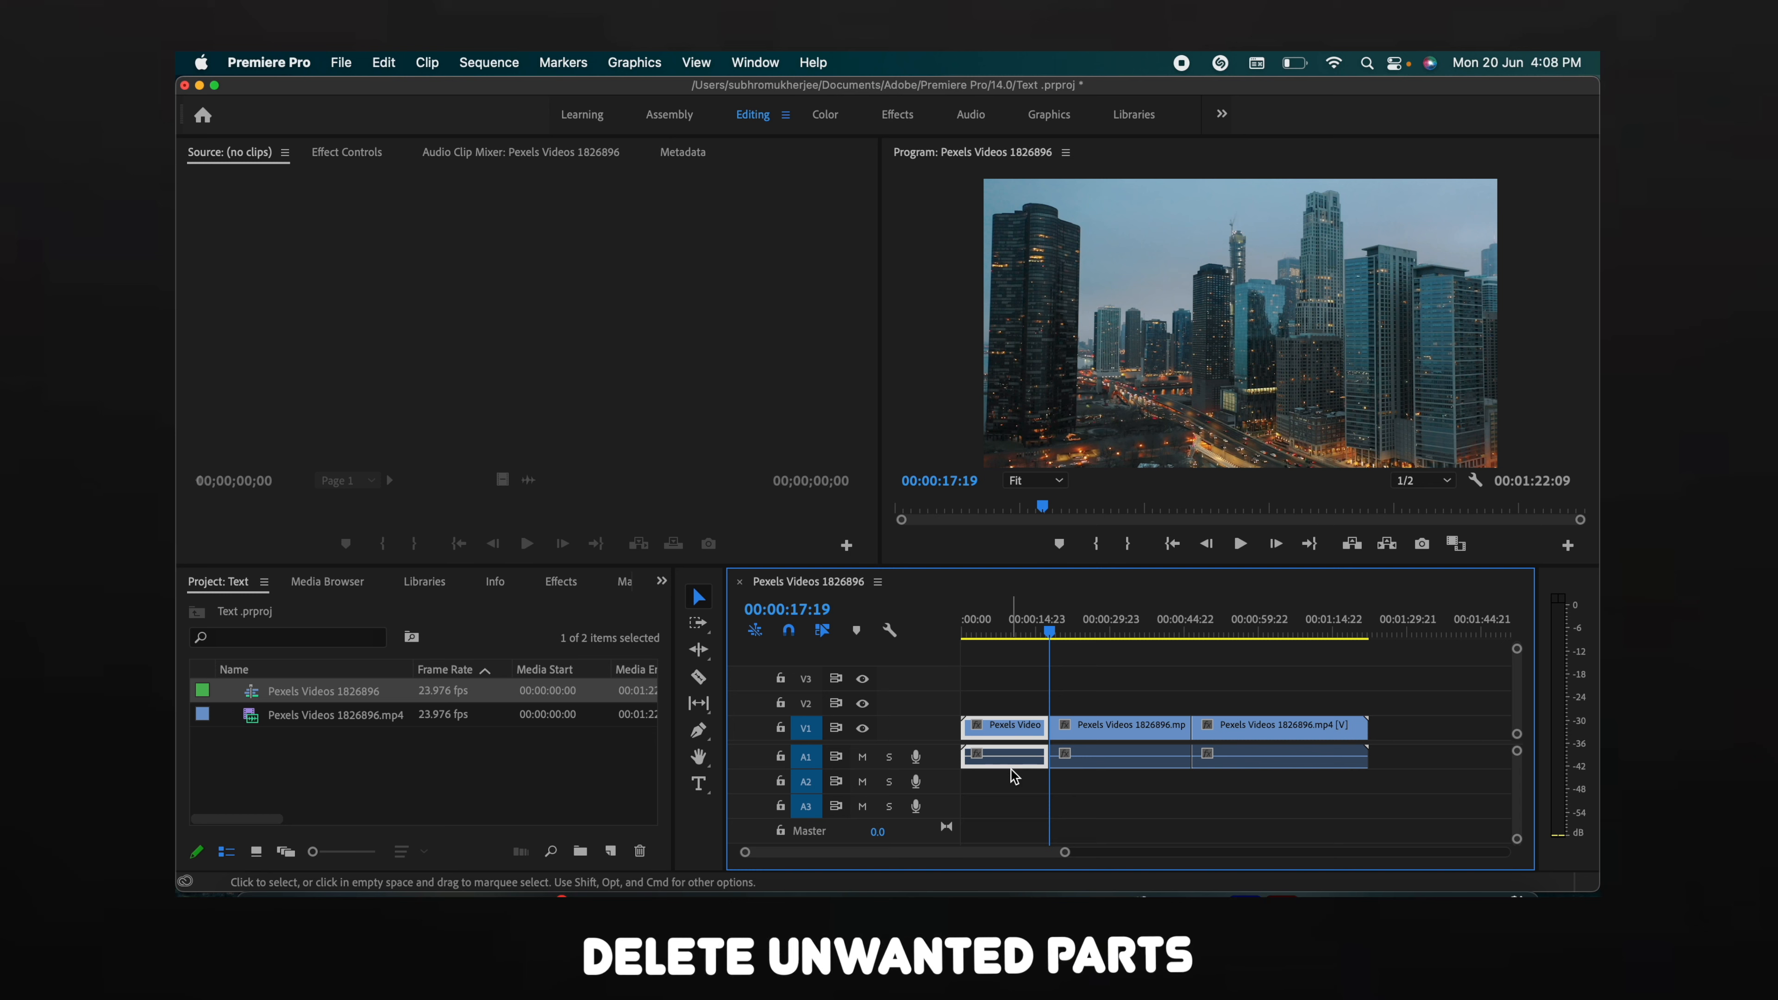
key(Delete)
click(1013, 729)
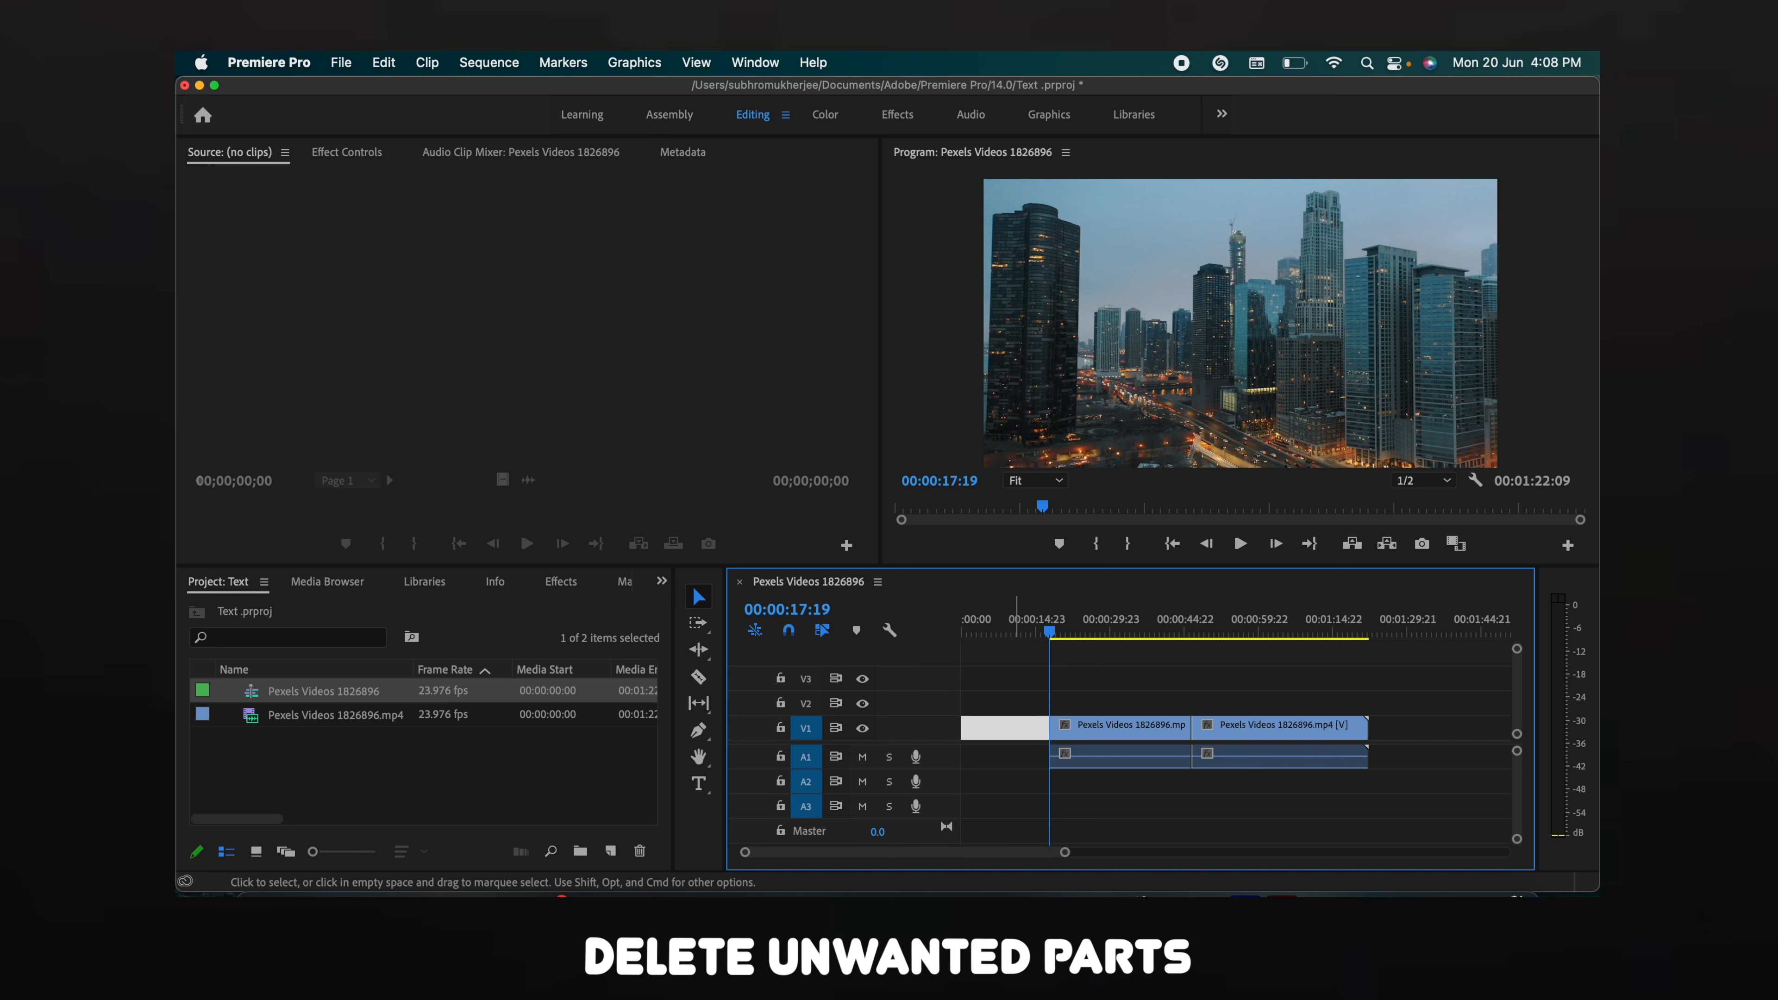
key(Delete)
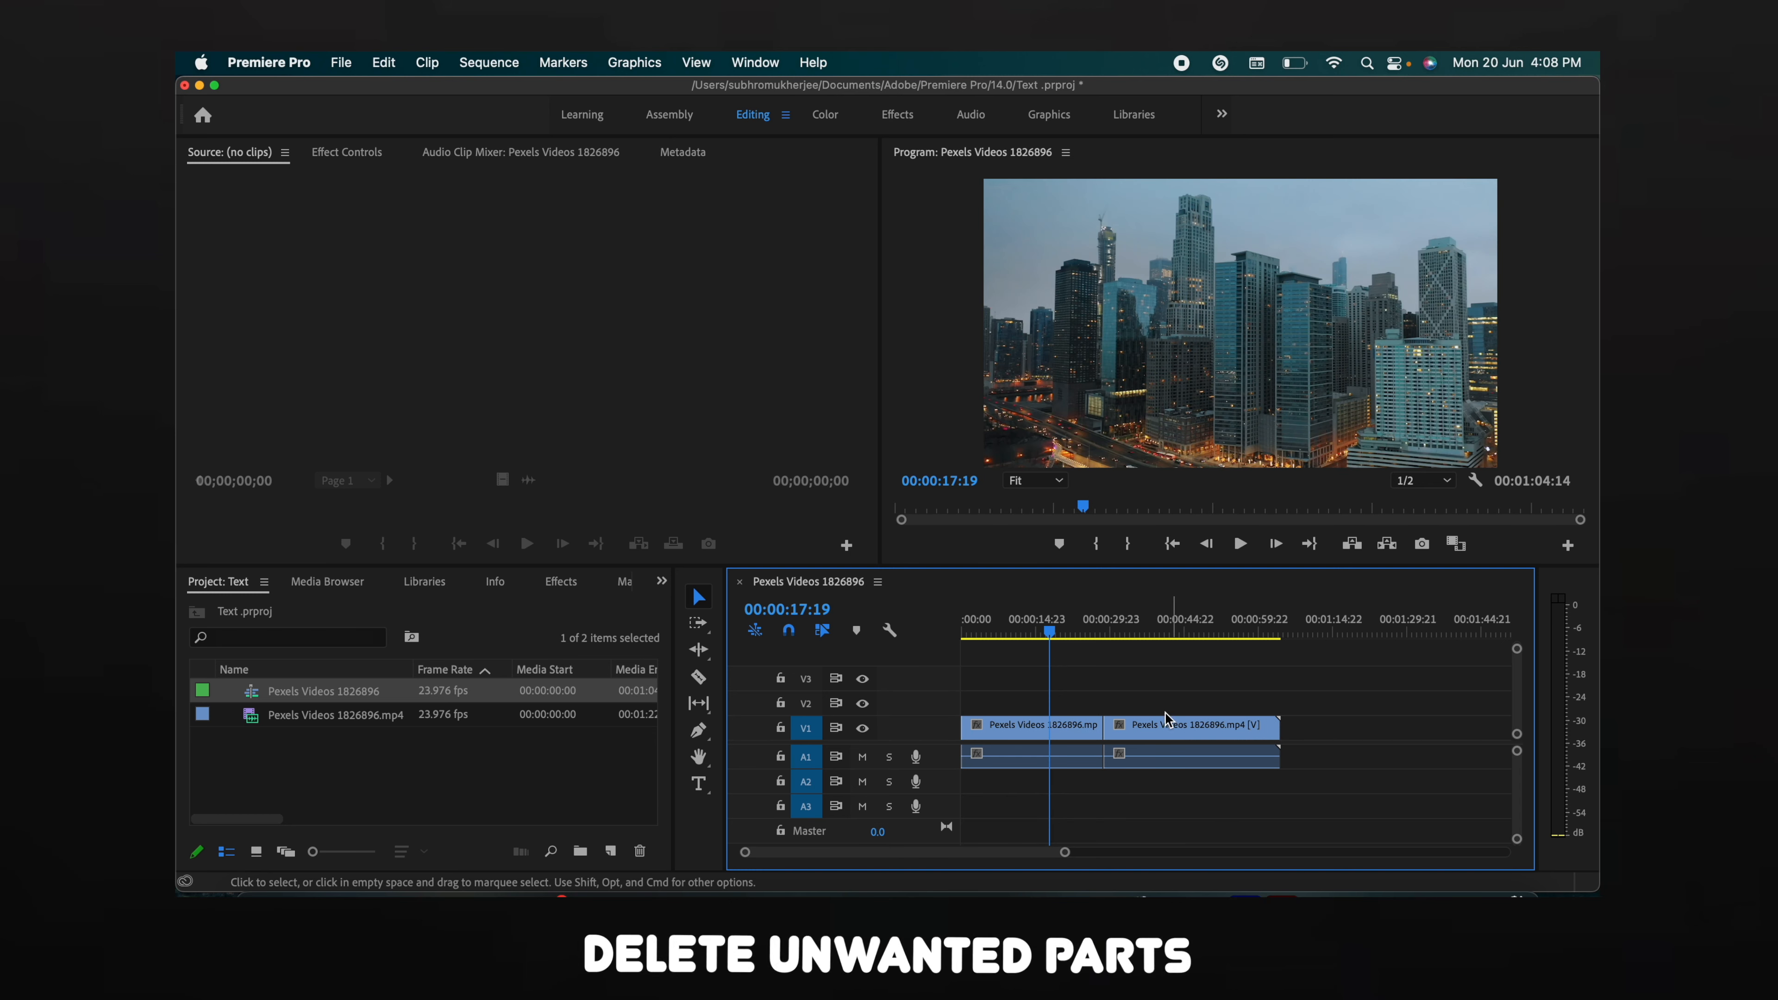
drag(1160, 706, 1214, 811)
key(Delete)
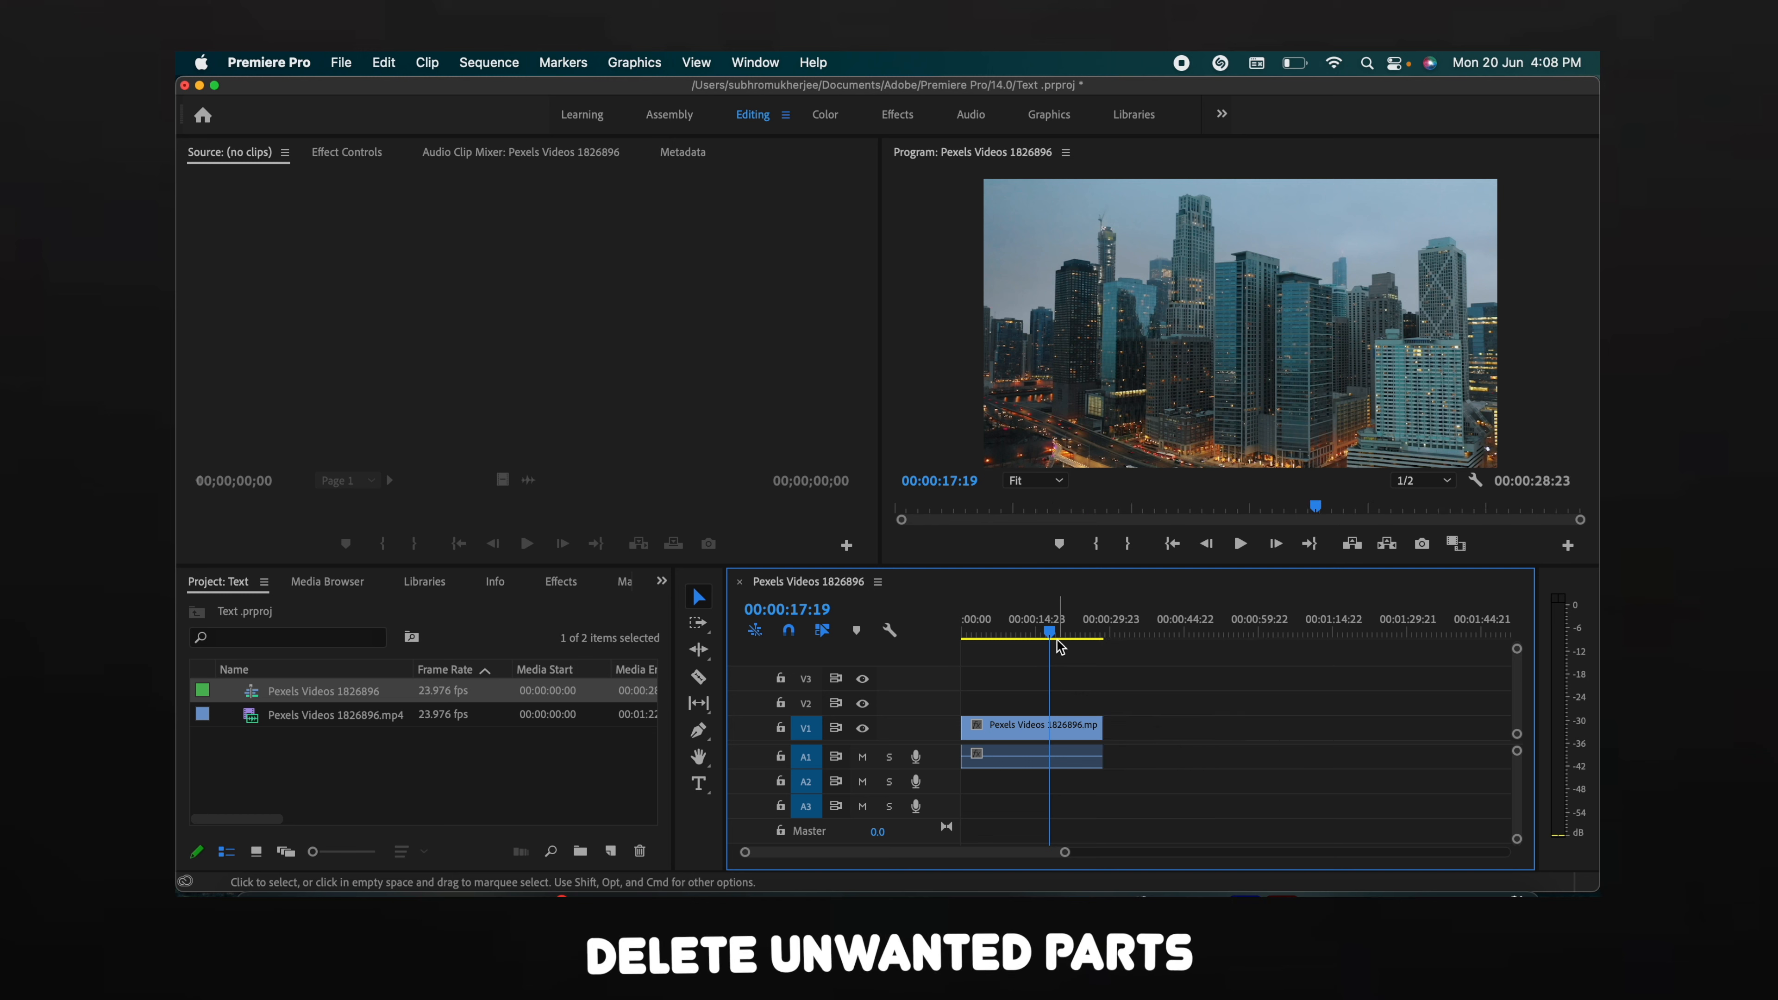
Step: Add a text layer reading "TITLE" over the video at the start of the sequence
drag(1053, 634, 916, 641)
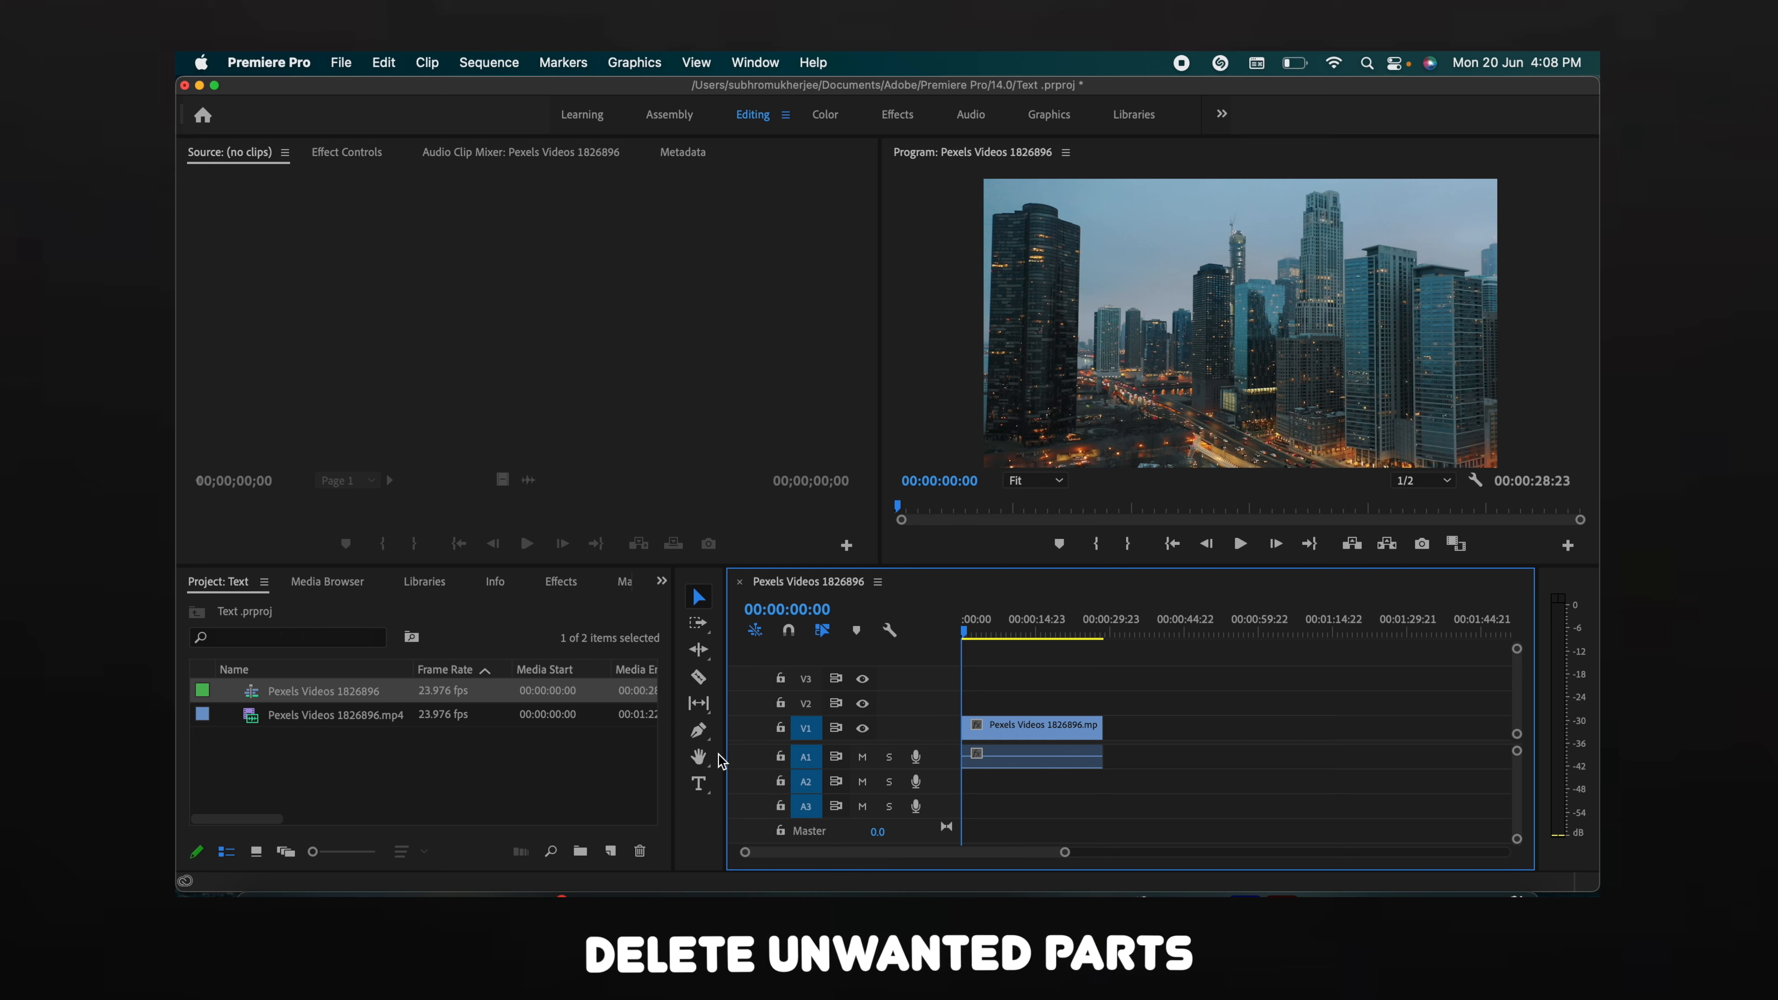
click(699, 783)
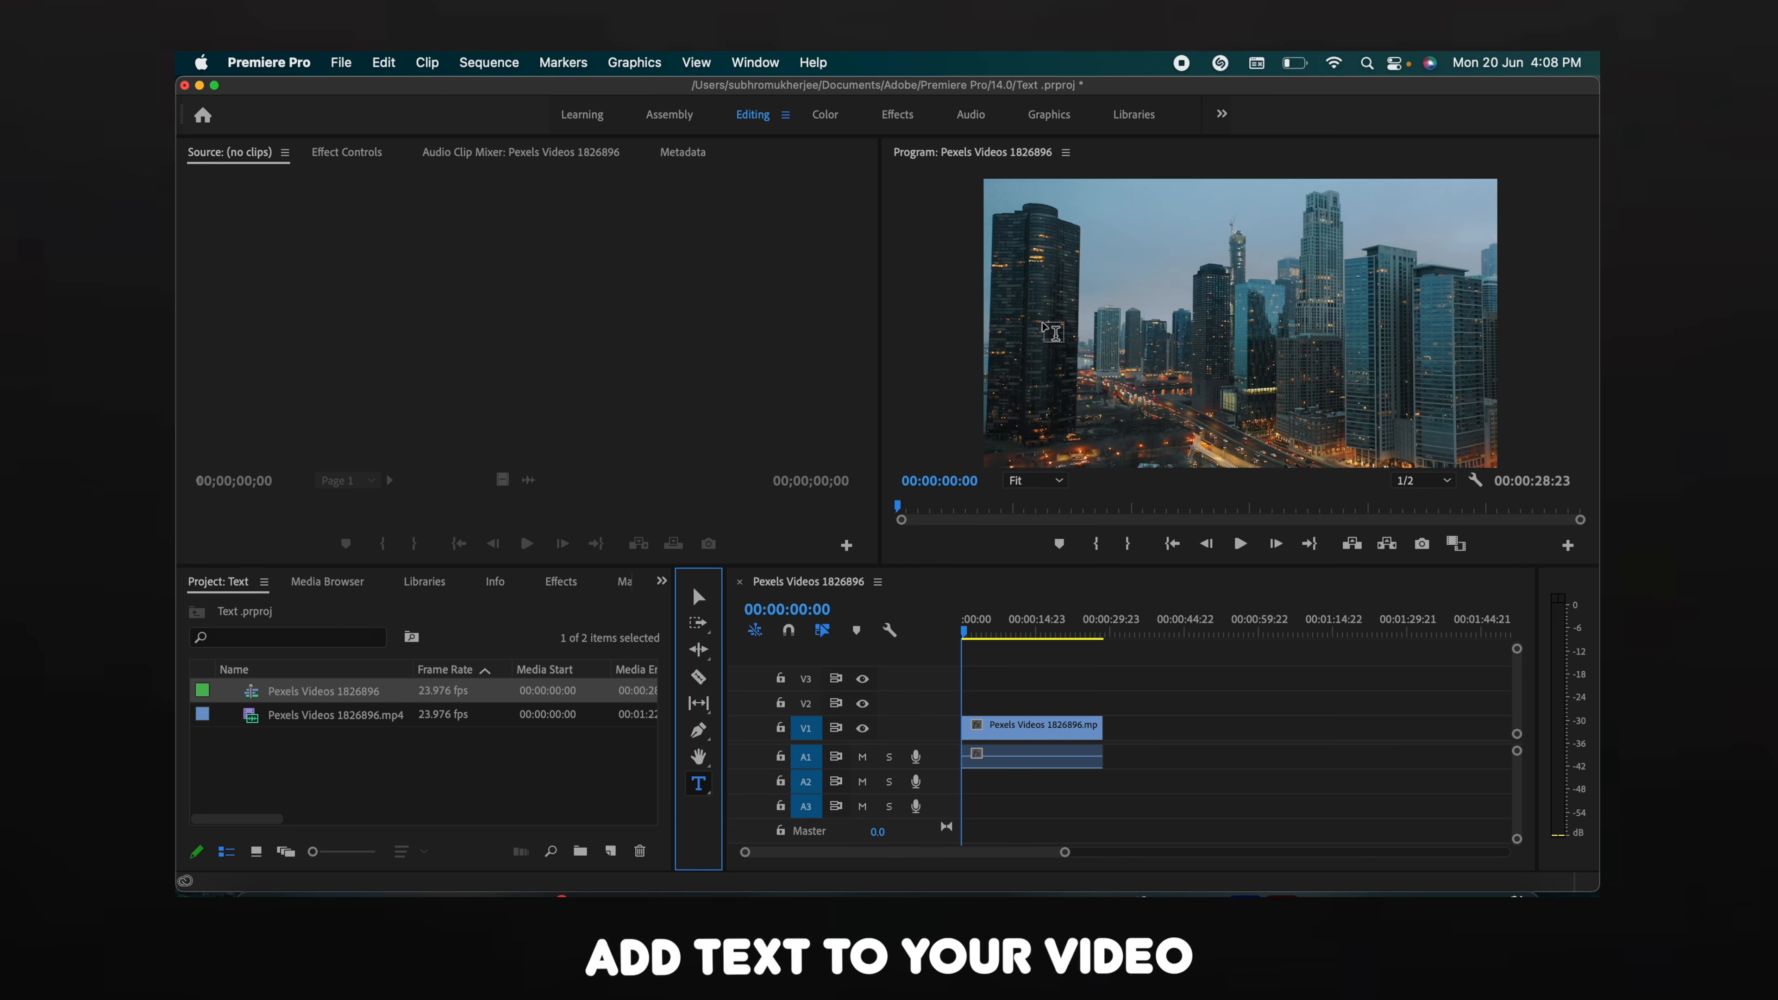
click(1045, 327)
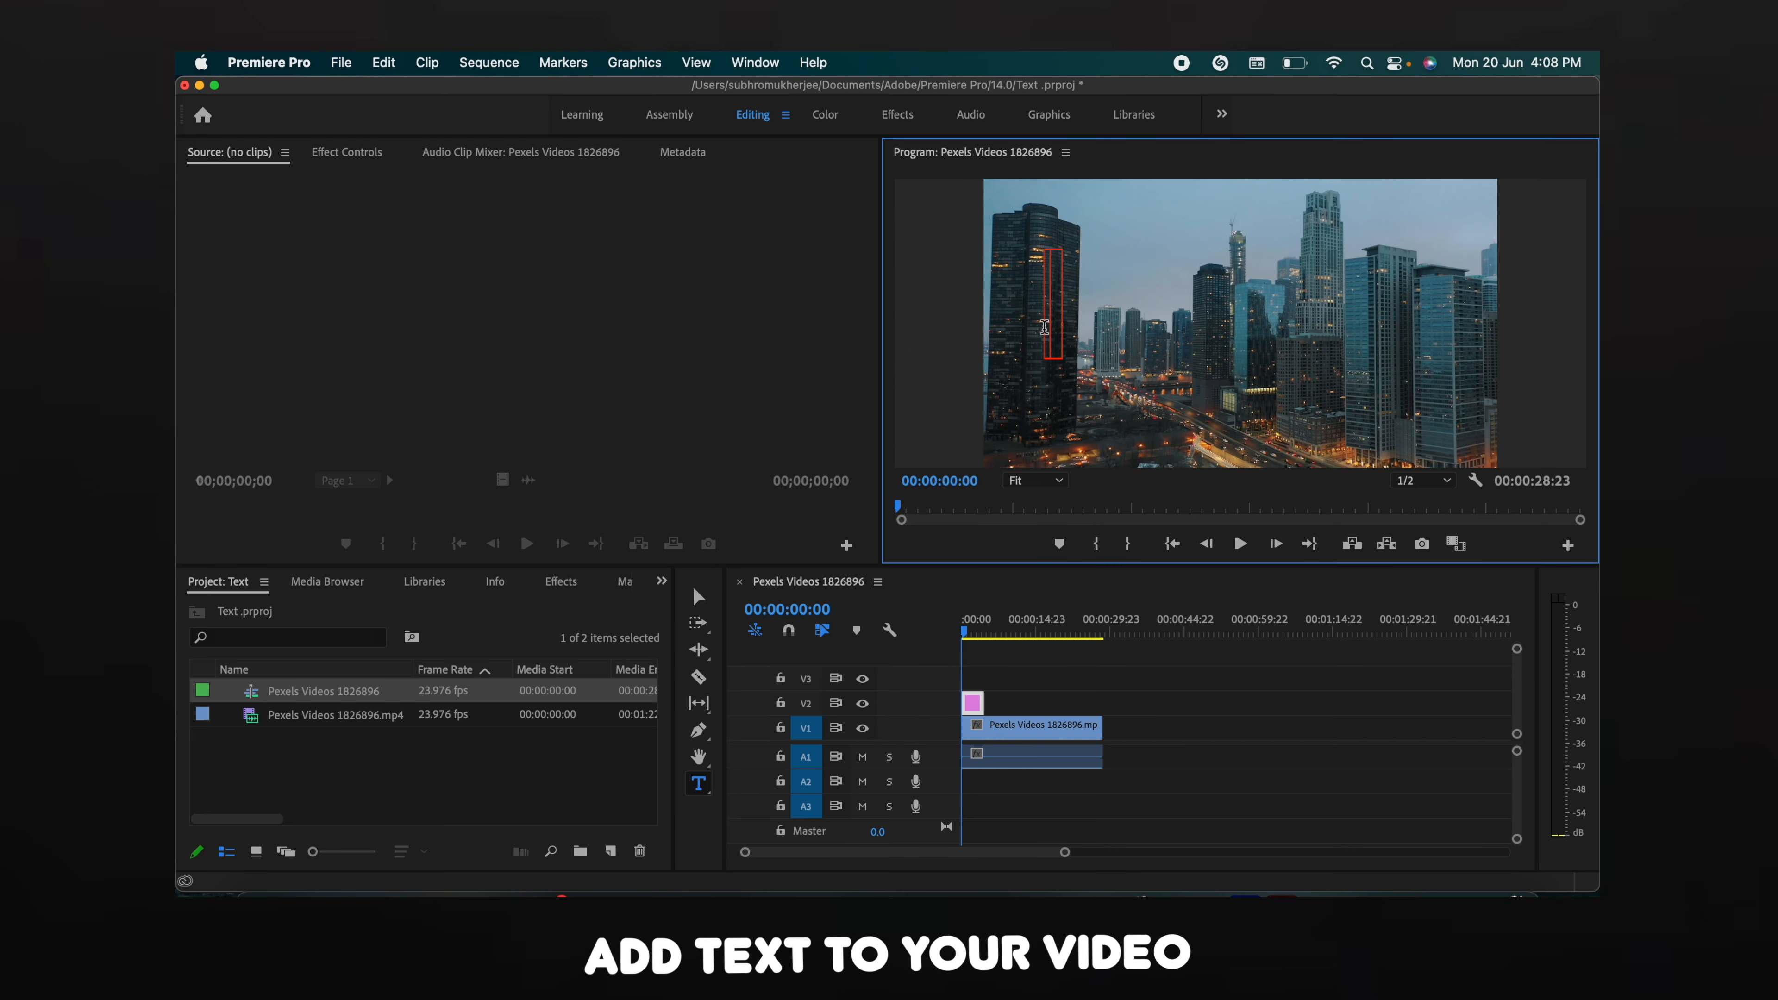
text(TI)
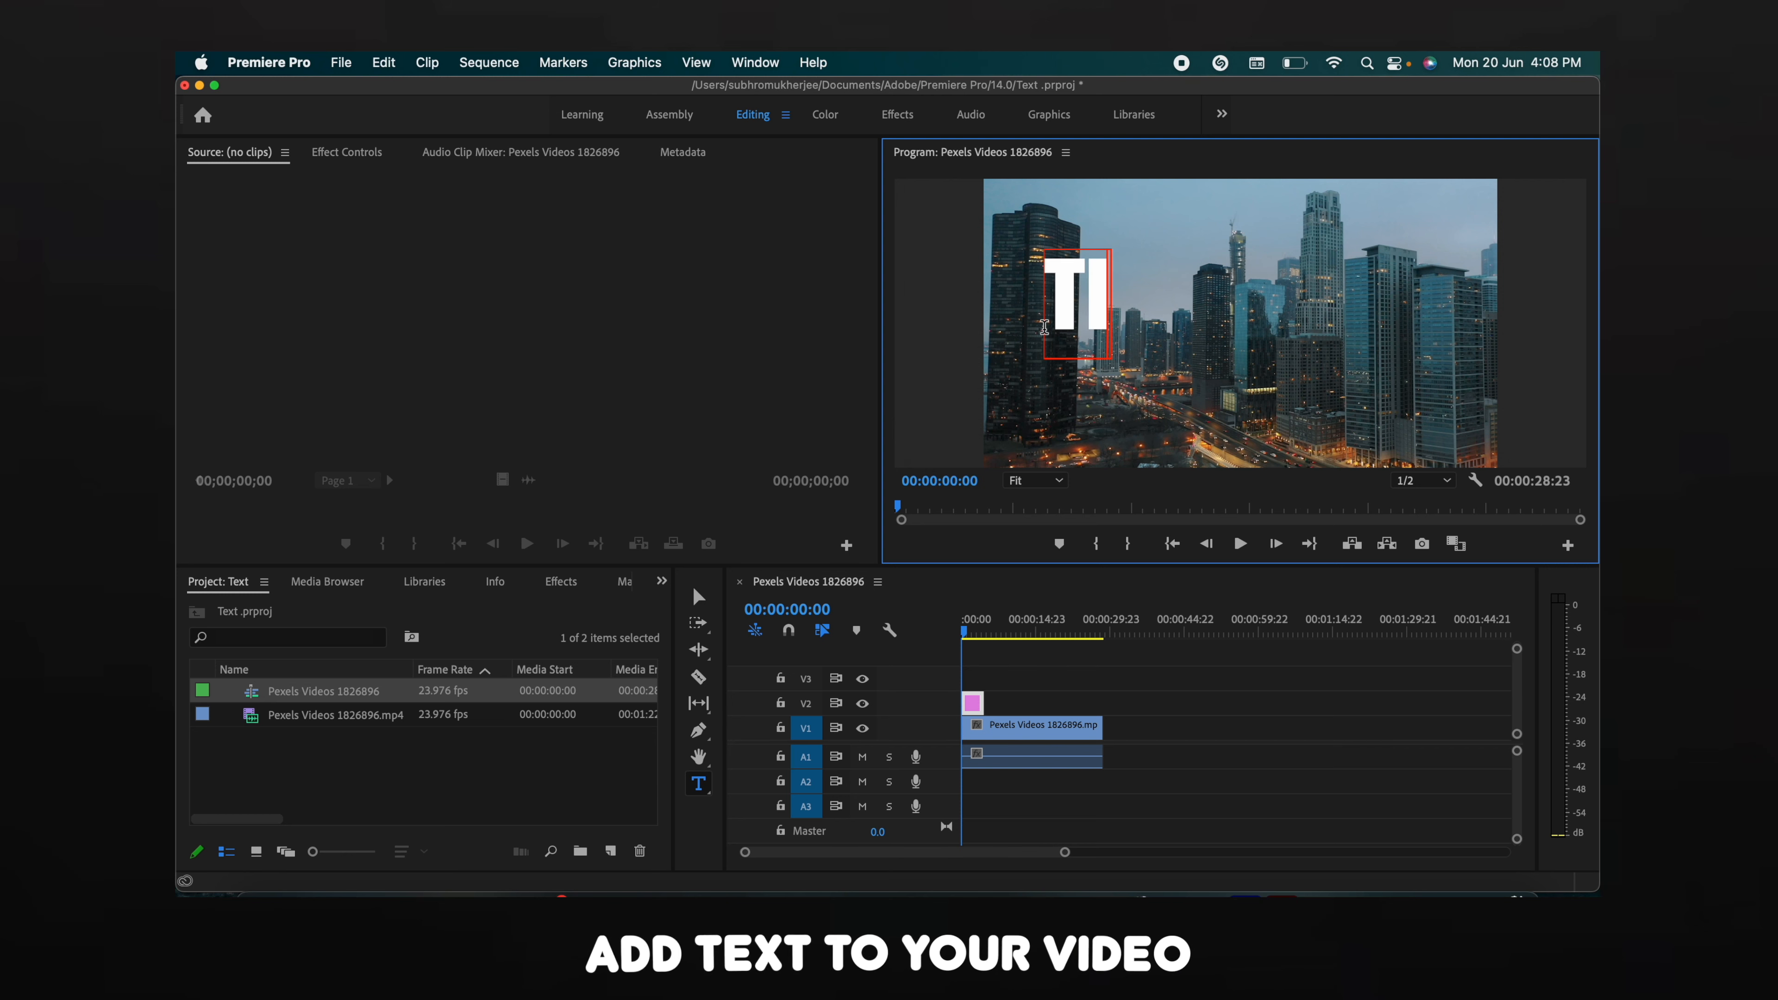
text(TLE)
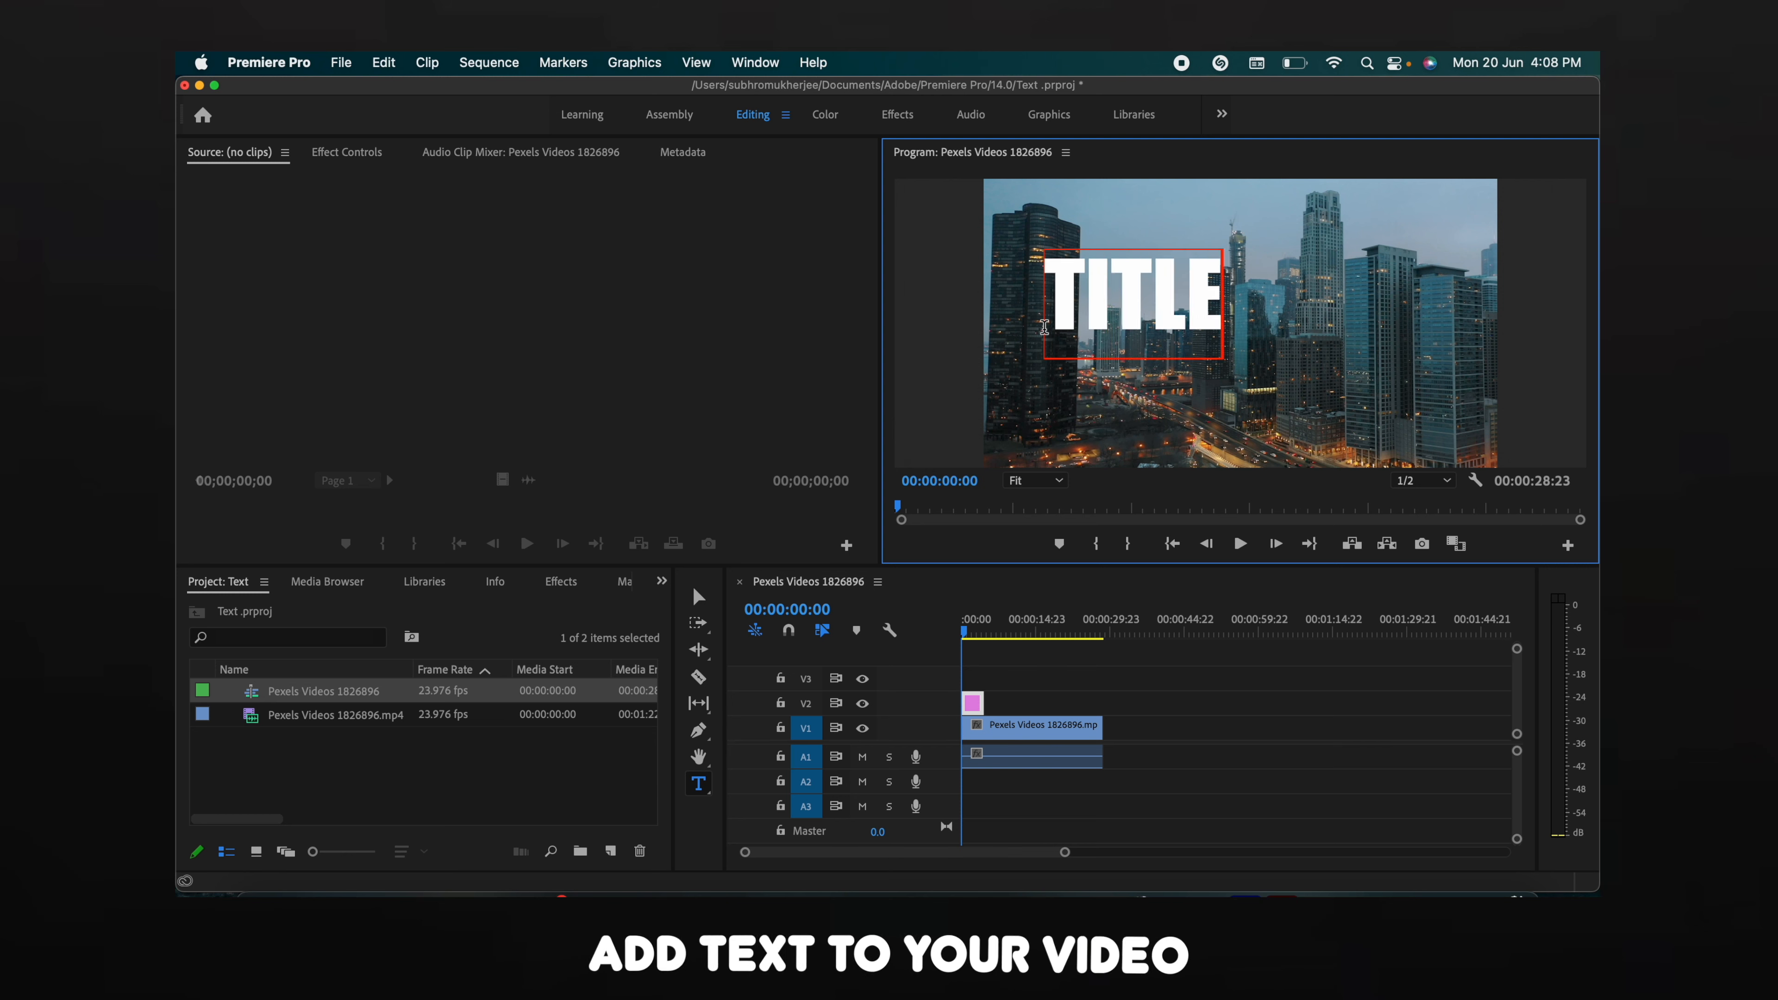
click(698, 596)
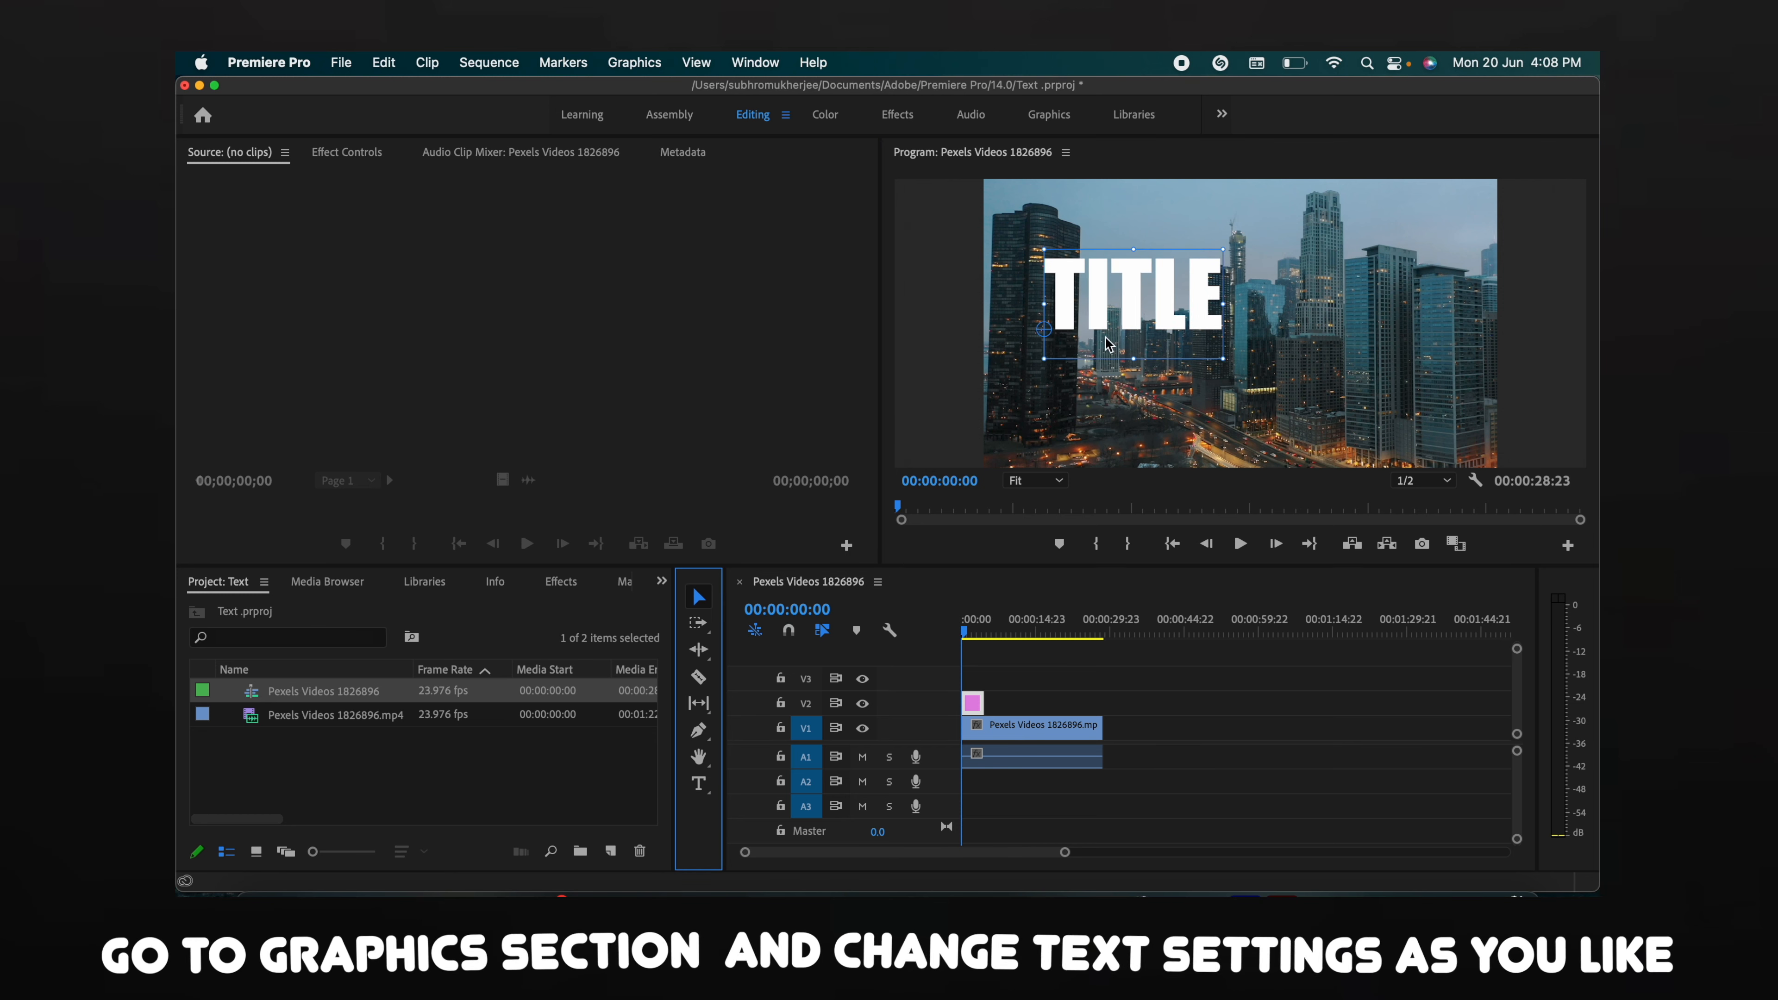
Step: Open the title's settings in the Graphics workspace and center it vertically and horizontally in the frame
click(1050, 115)
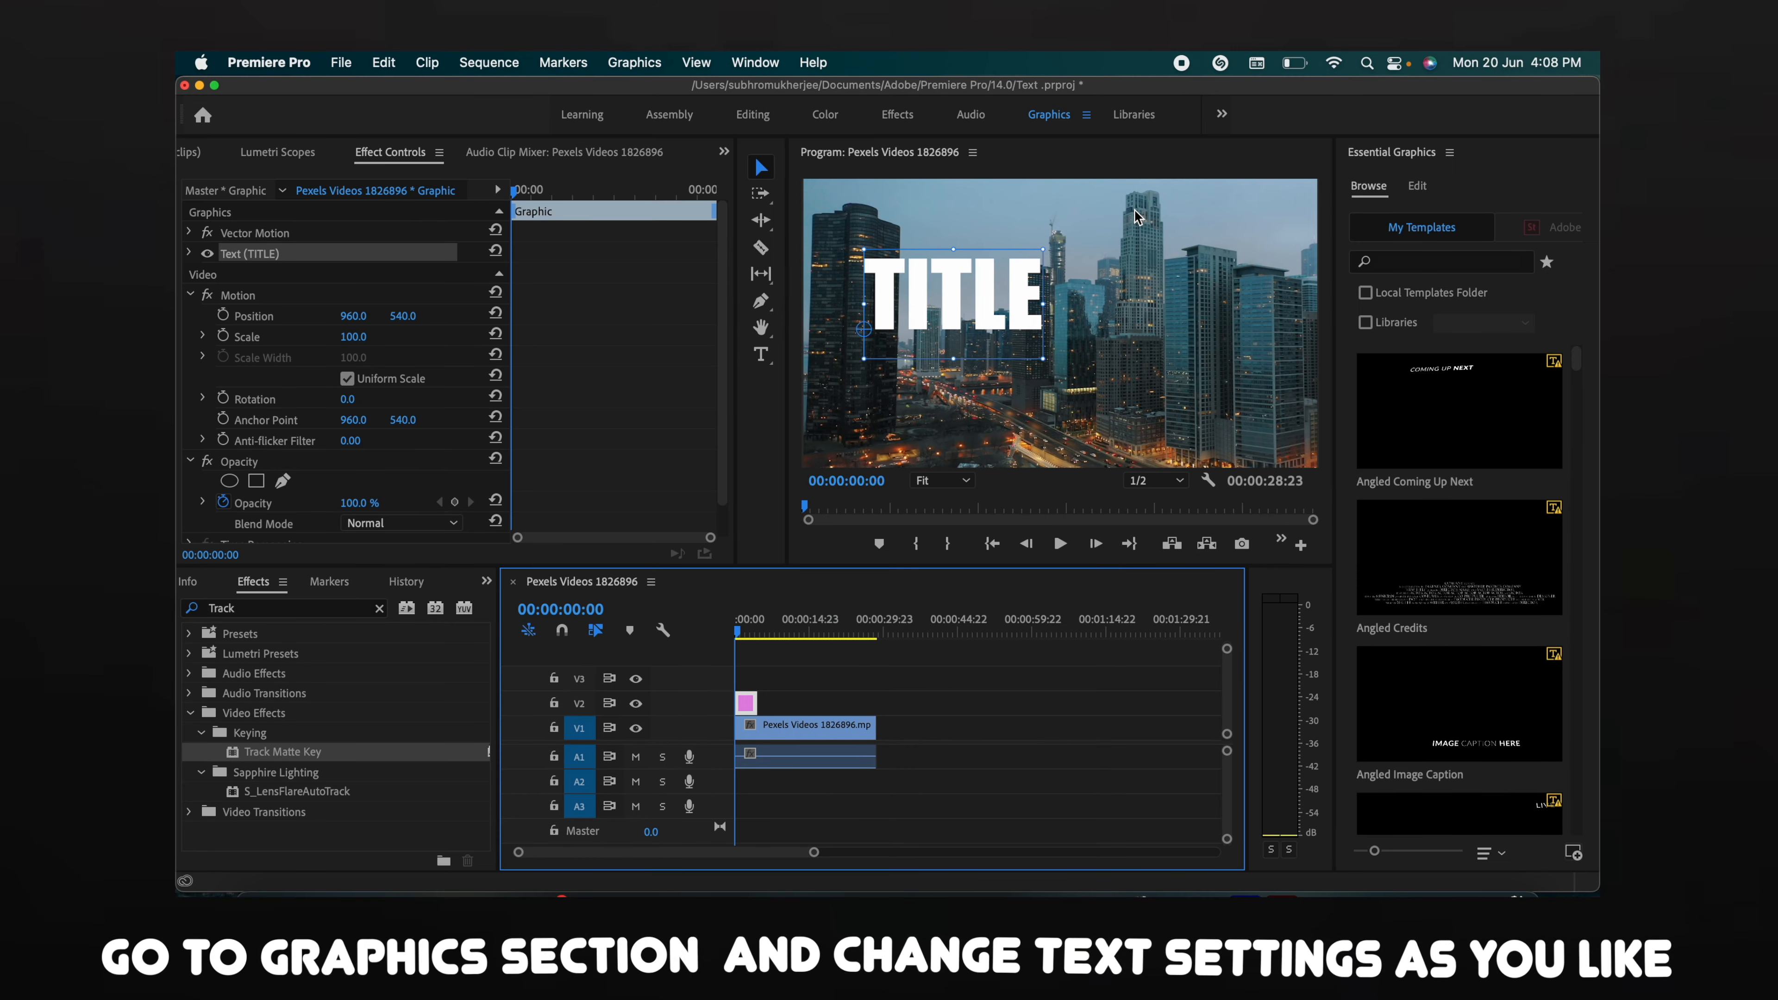
click(1416, 185)
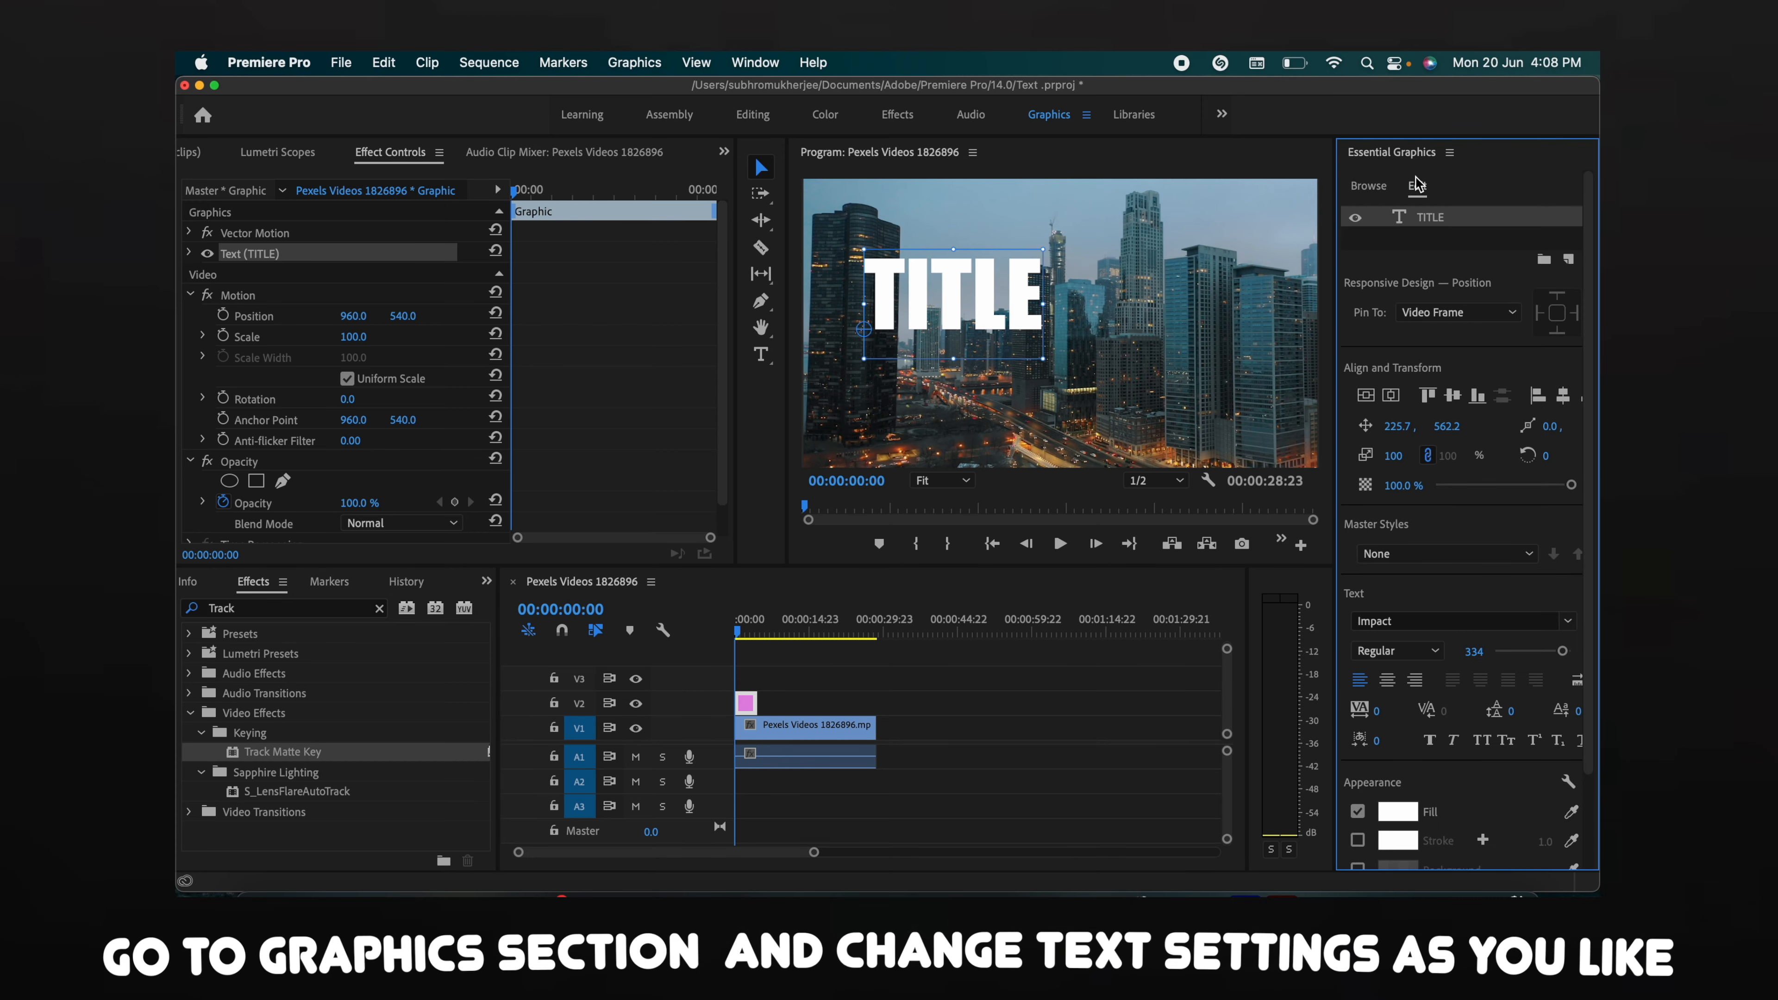
click(1459, 397)
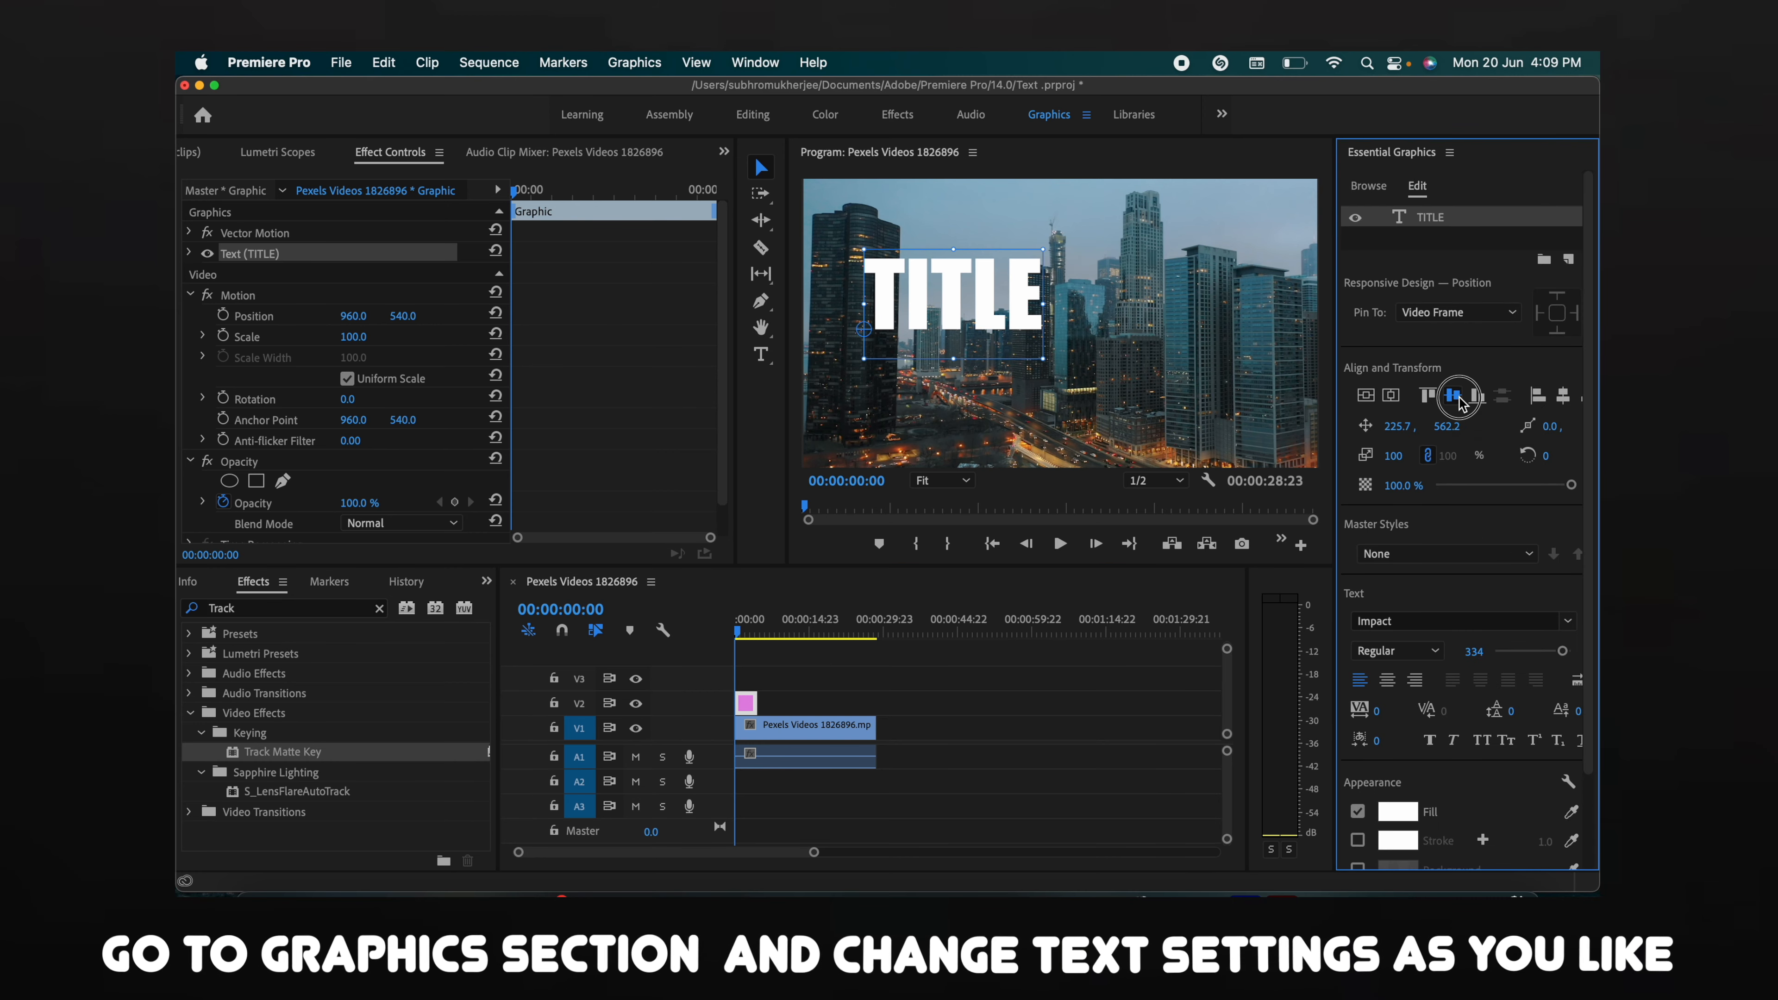
click(1562, 397)
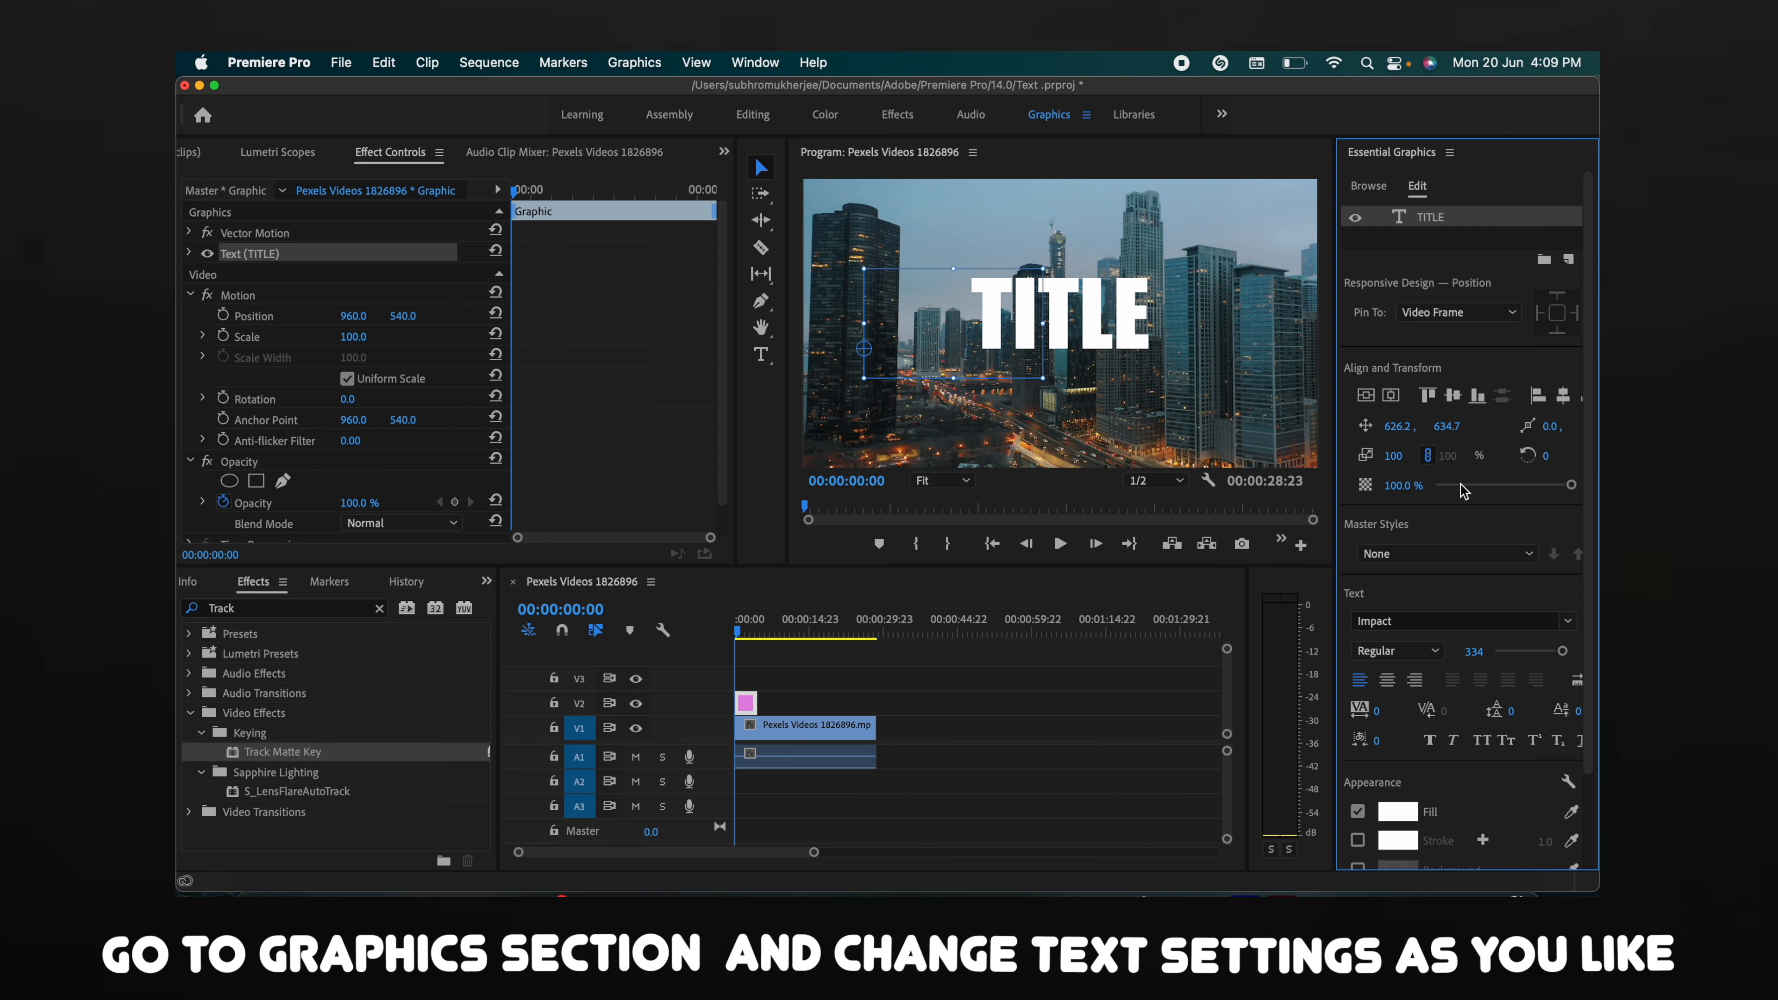
Step: Enlarge the TITLE text to font size 903 and re-center it vertically and horizontally in the frame
scroll(1434, 602, down, 3)
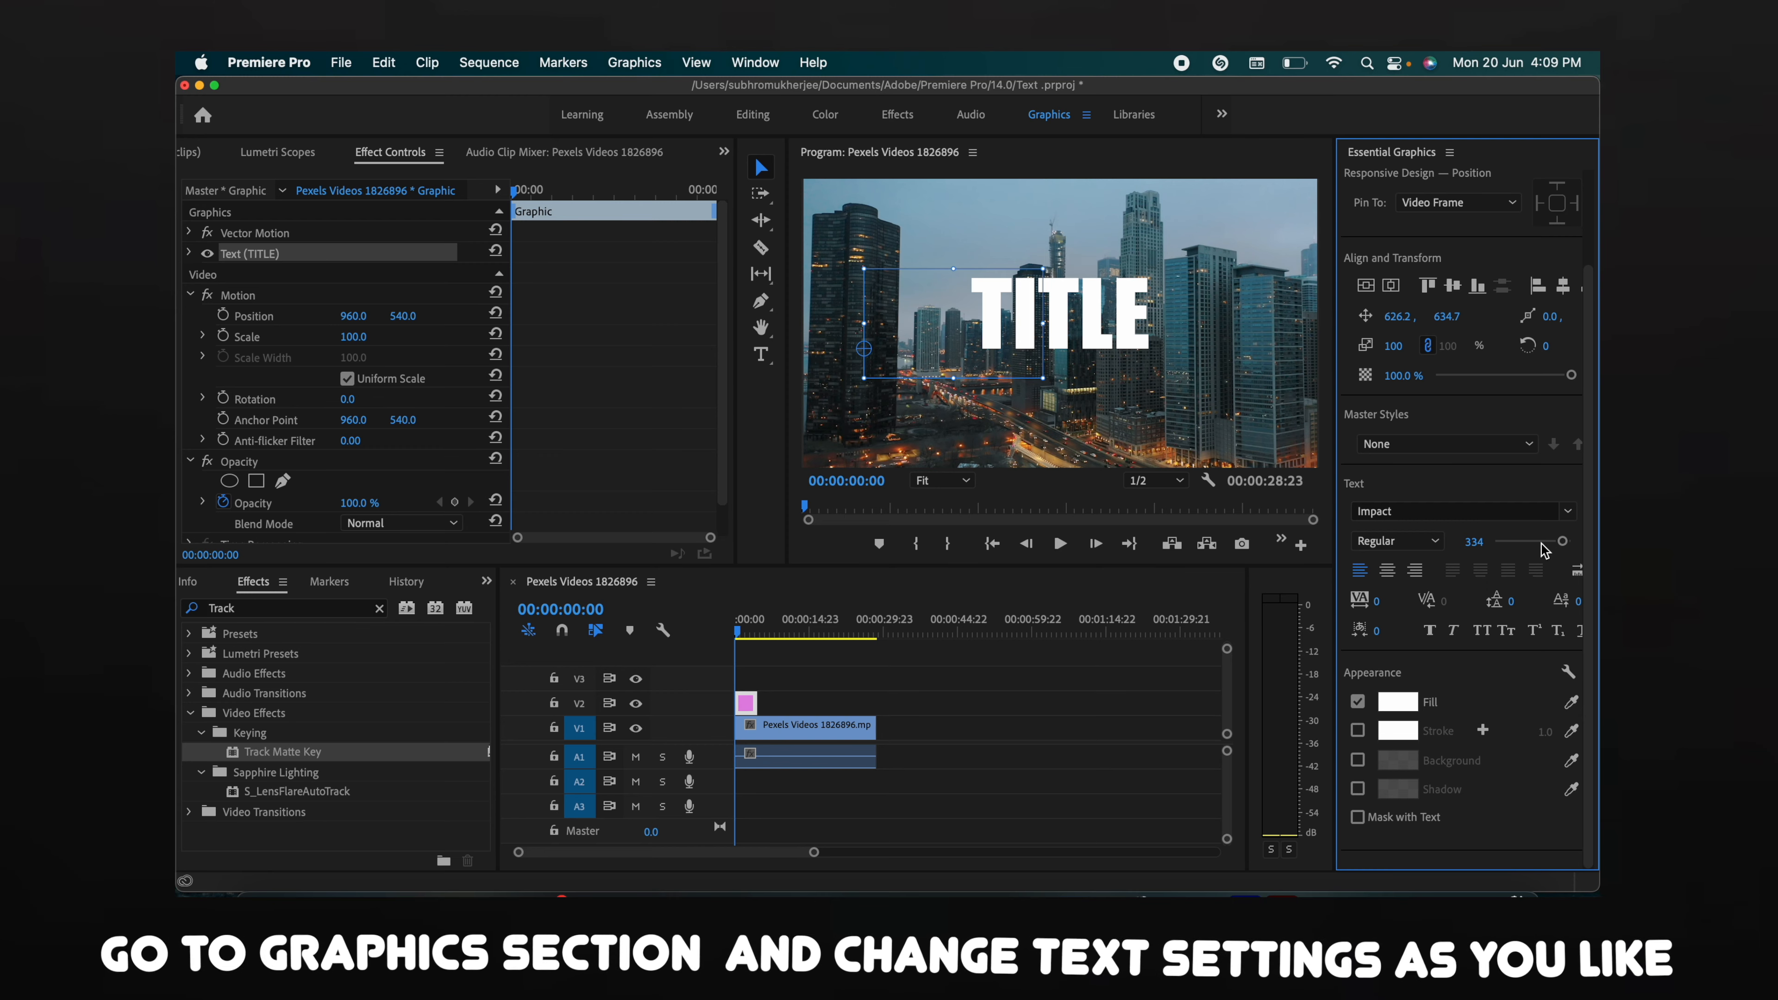
drag(1474, 542, 1578, 543)
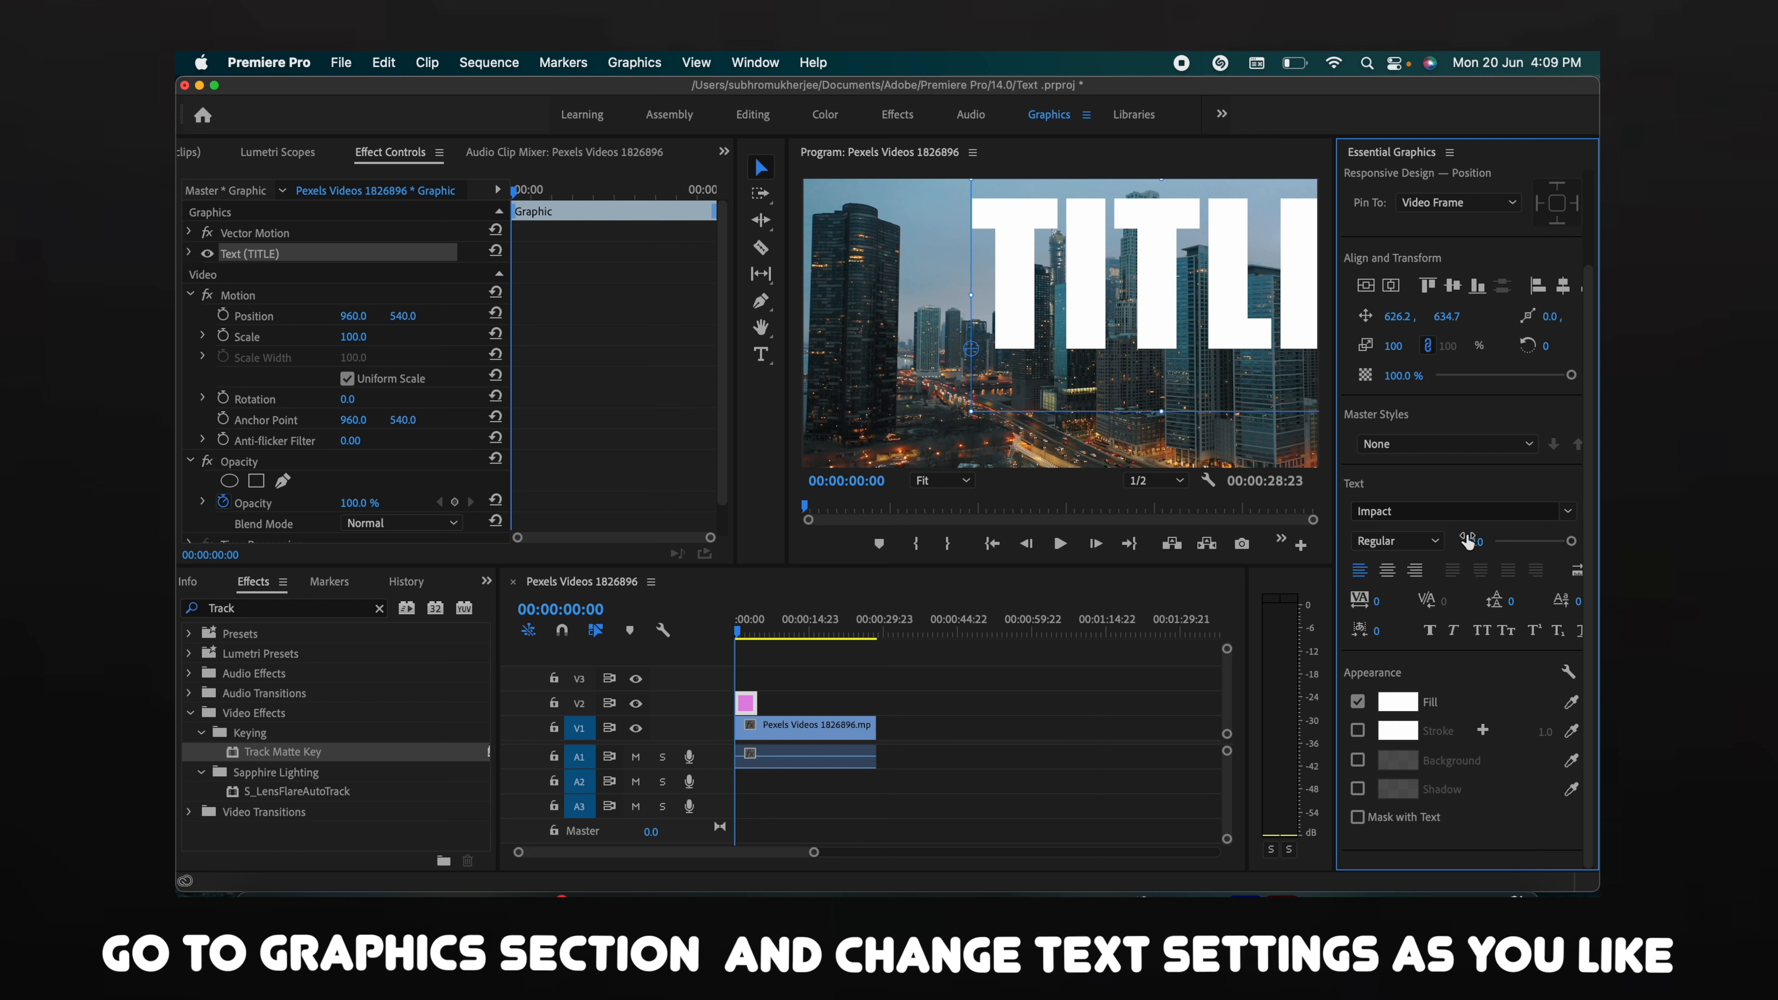
click(1473, 296)
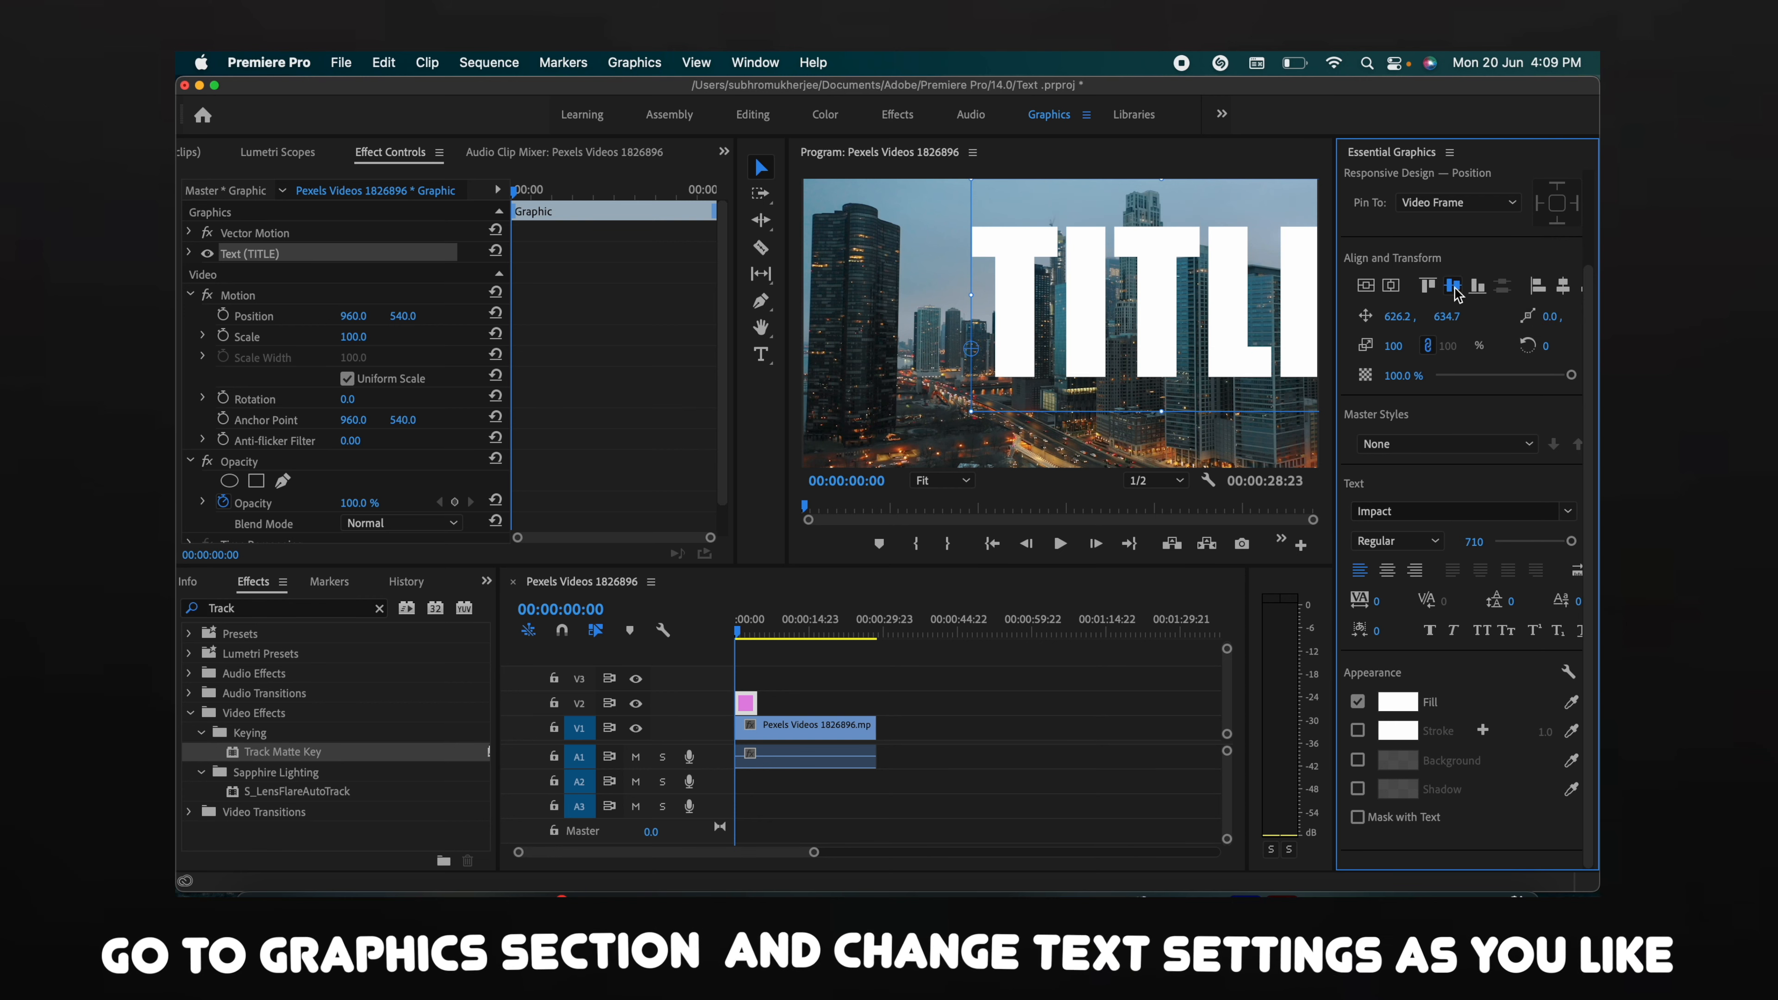
click(1564, 290)
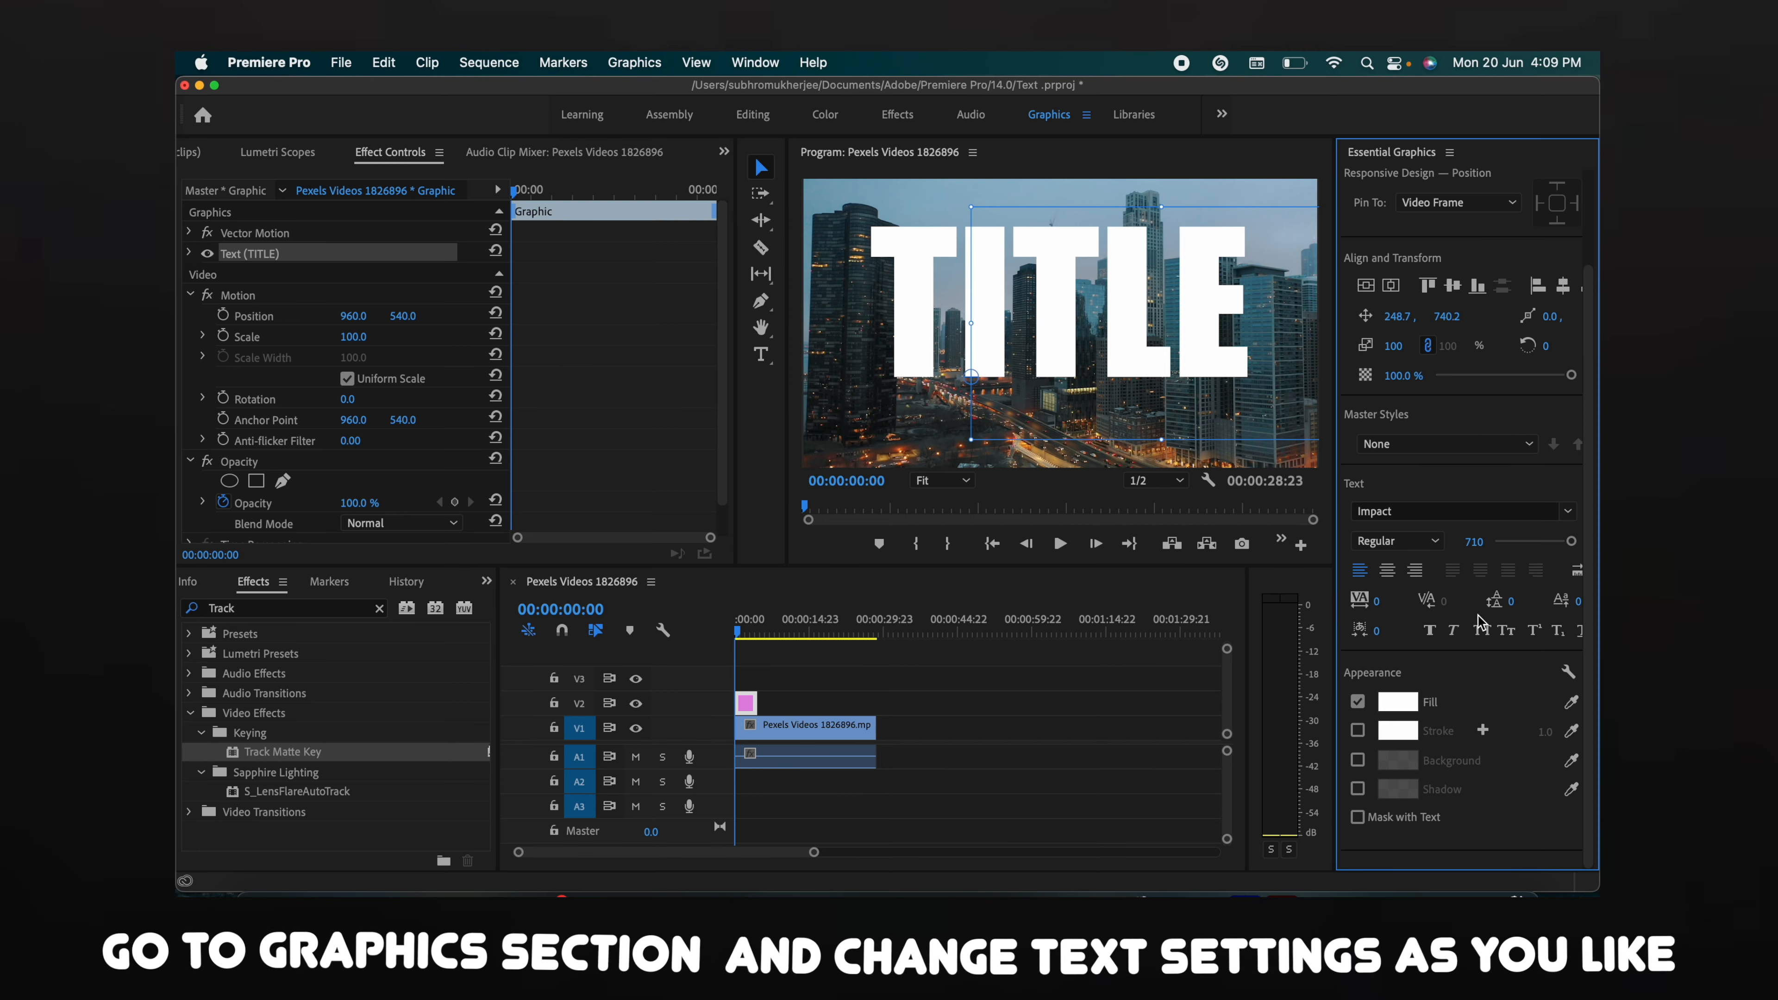
drag(1473, 543, 1677, 543)
click(1453, 285)
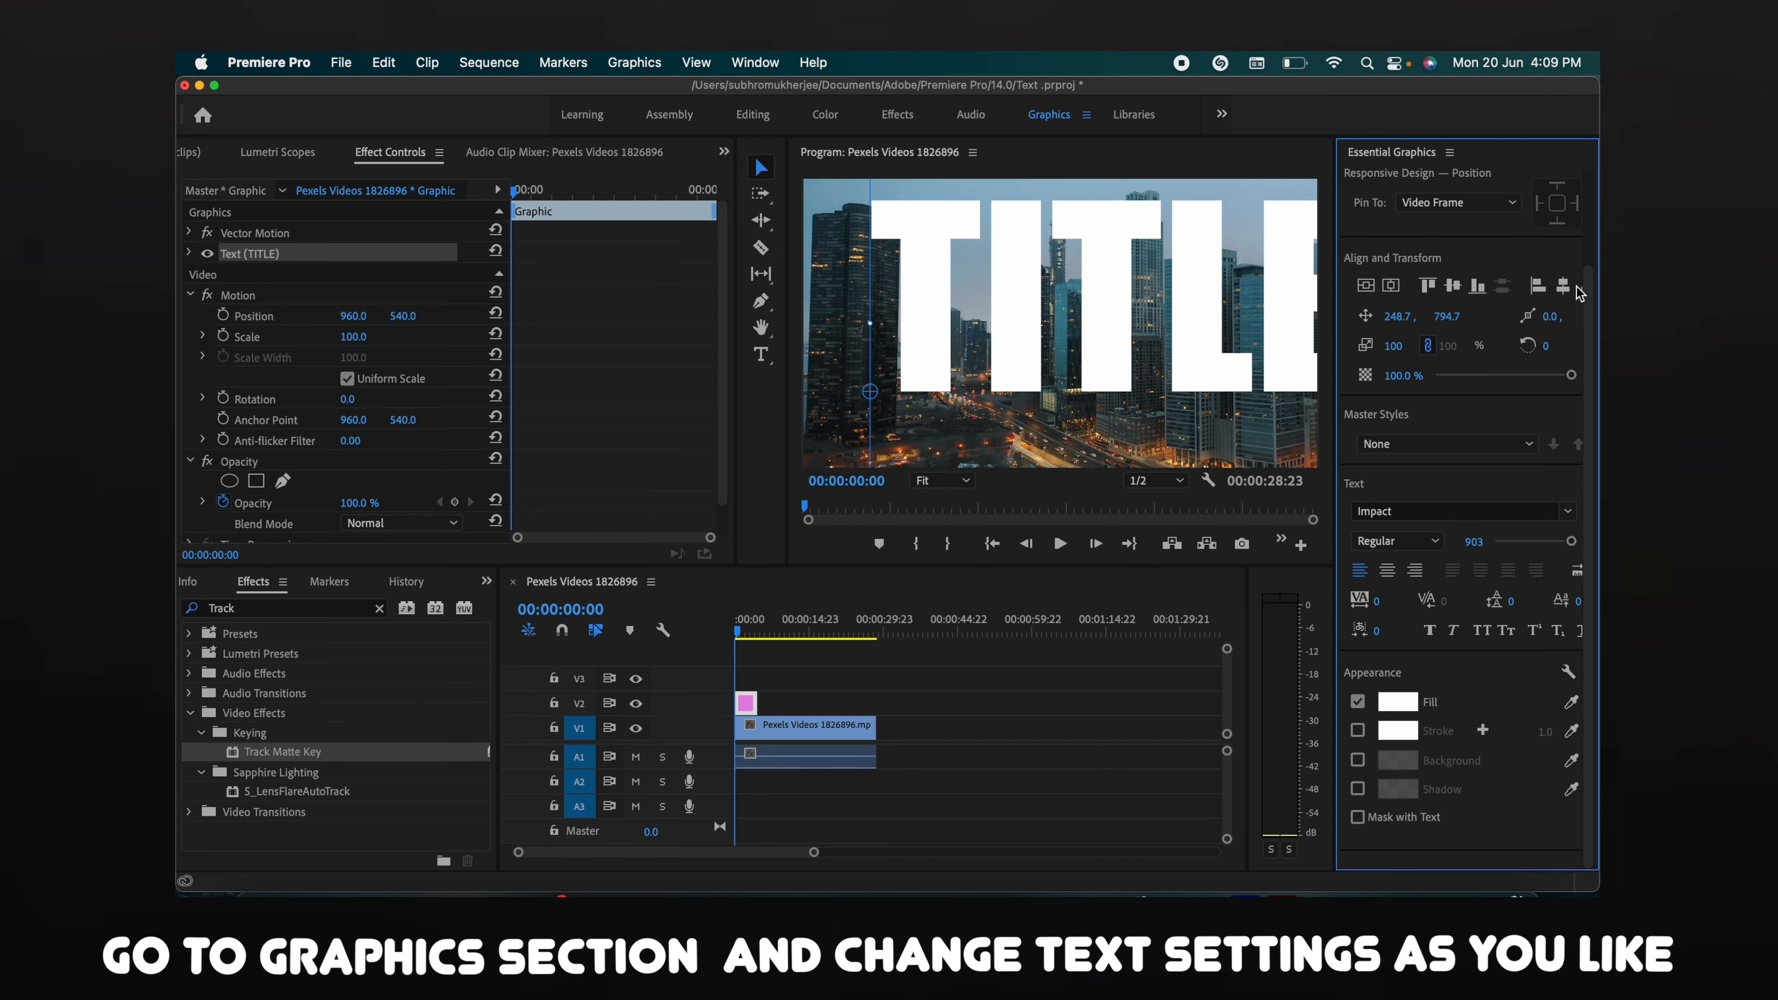
click(1565, 287)
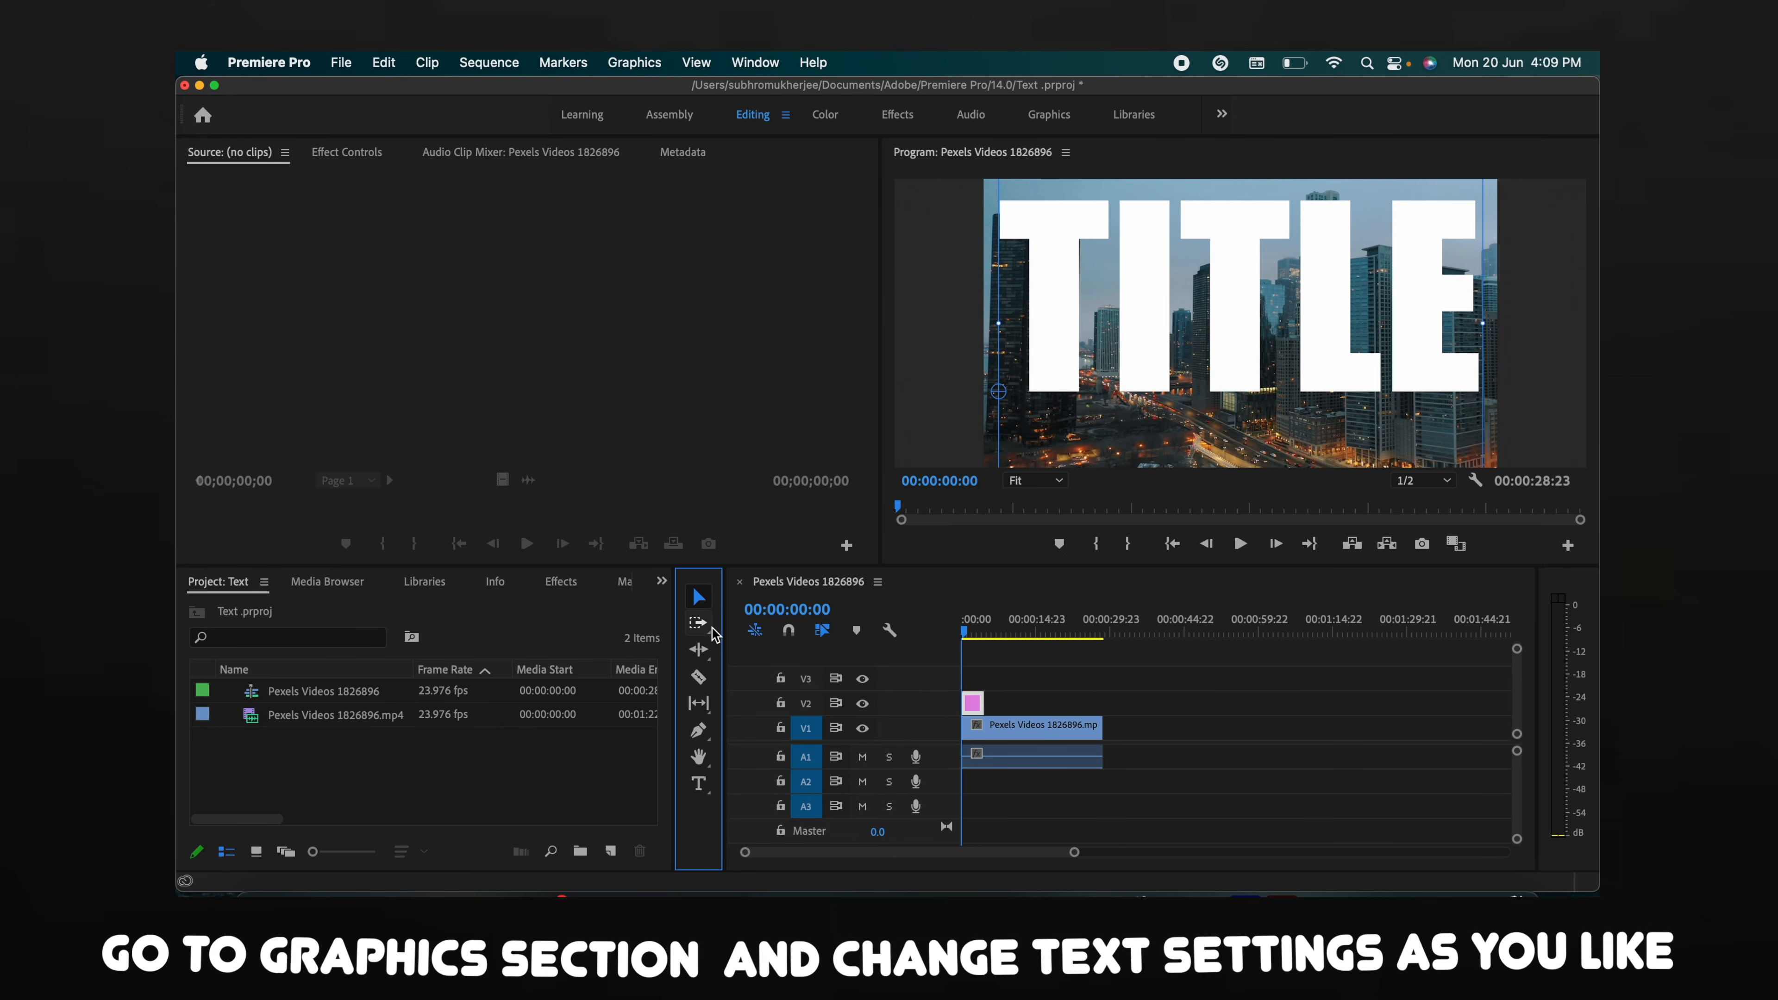
Step: Search the effects for "TRACK", apply Track Matte Key to the V1 clip, and extend the title clip to the video's length
click(562, 582)
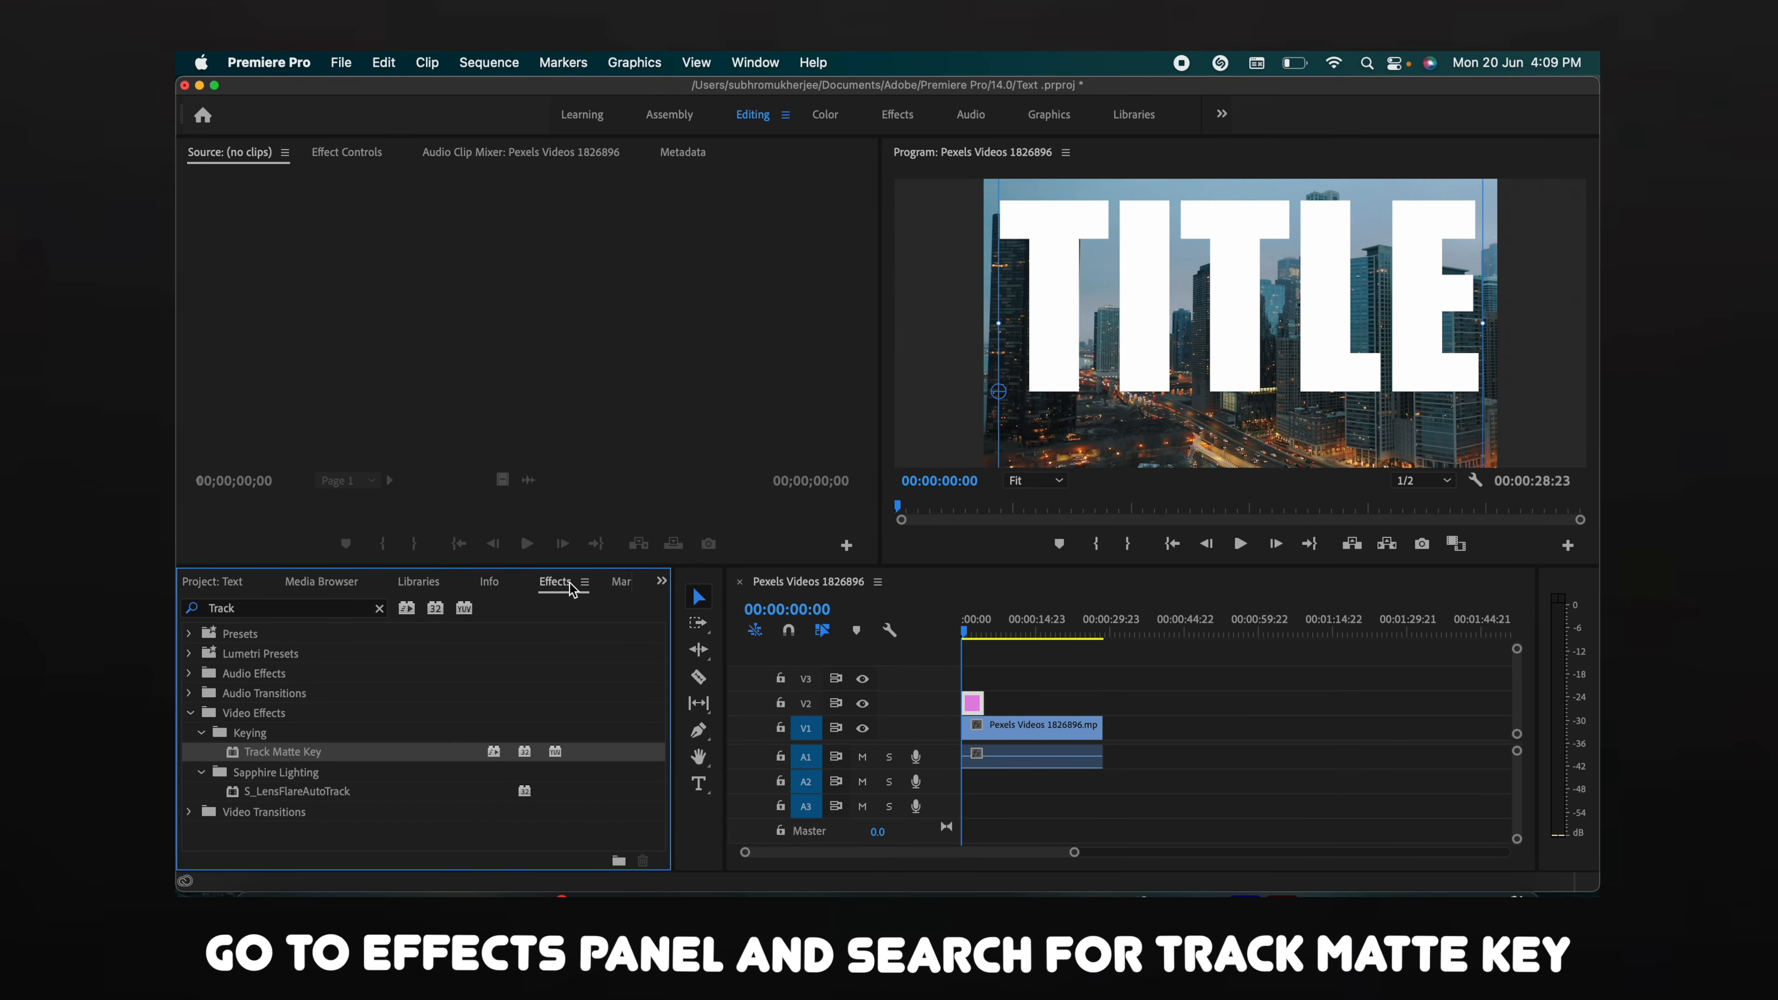
click(244, 614)
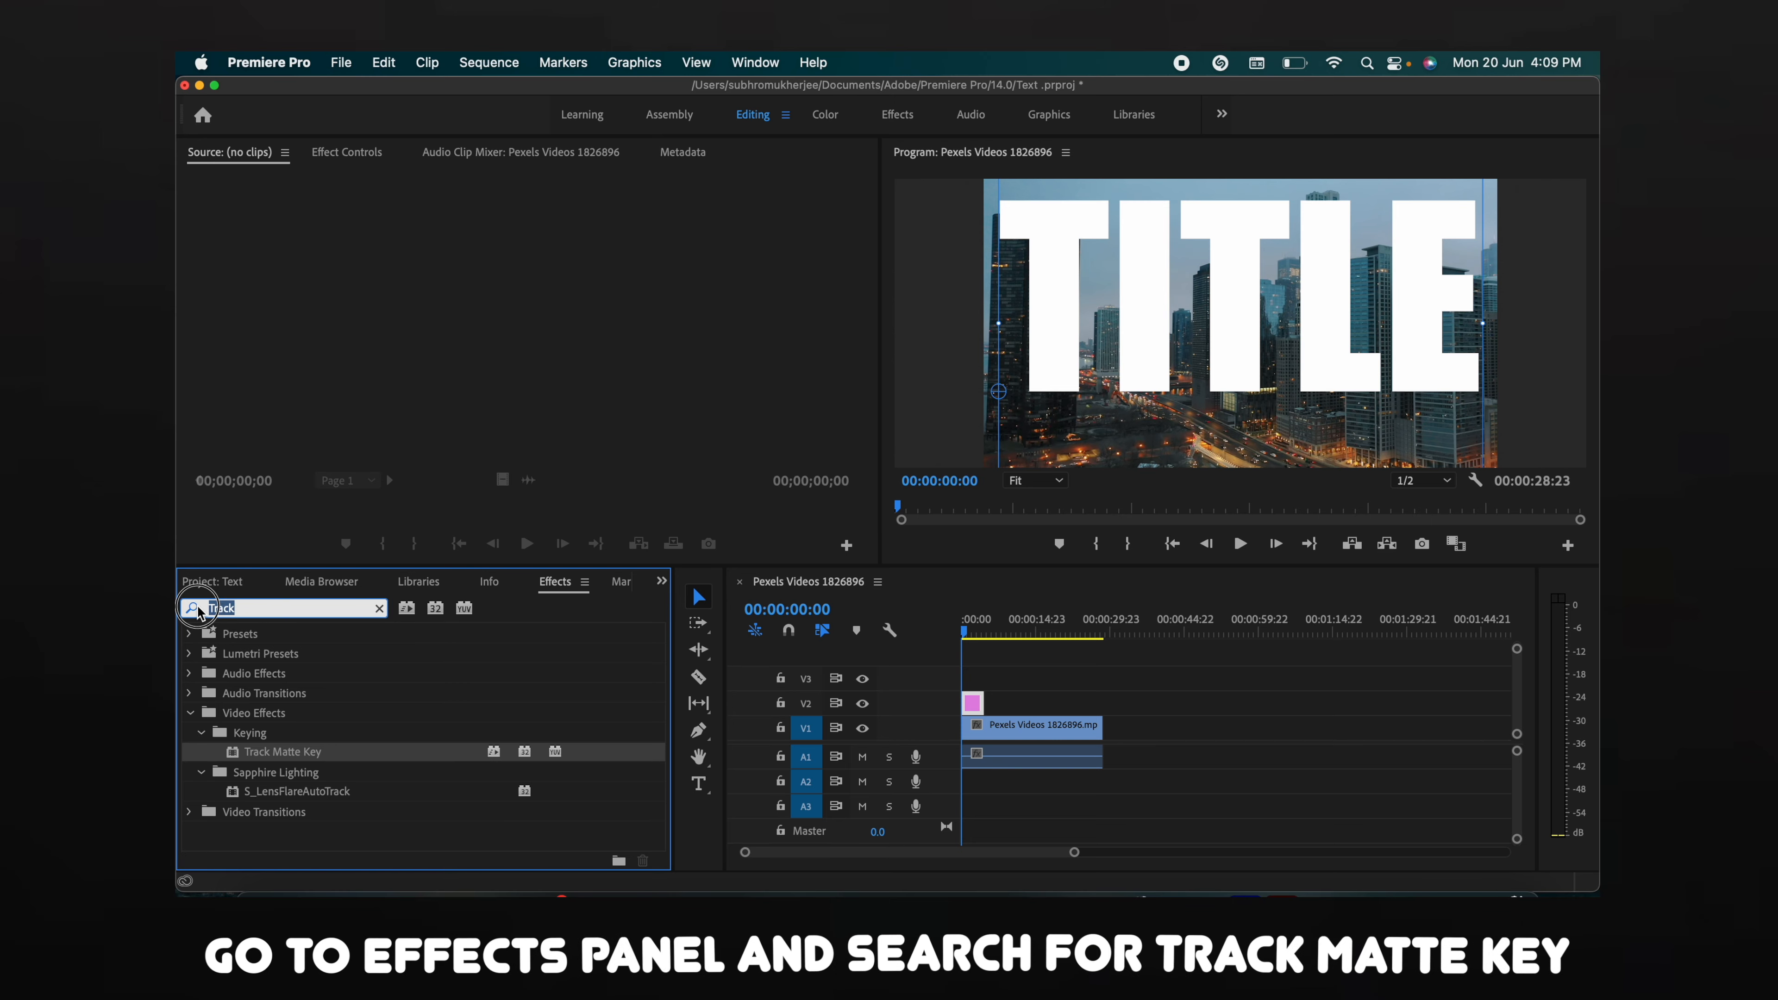
text(TA)
key(BackSpace)
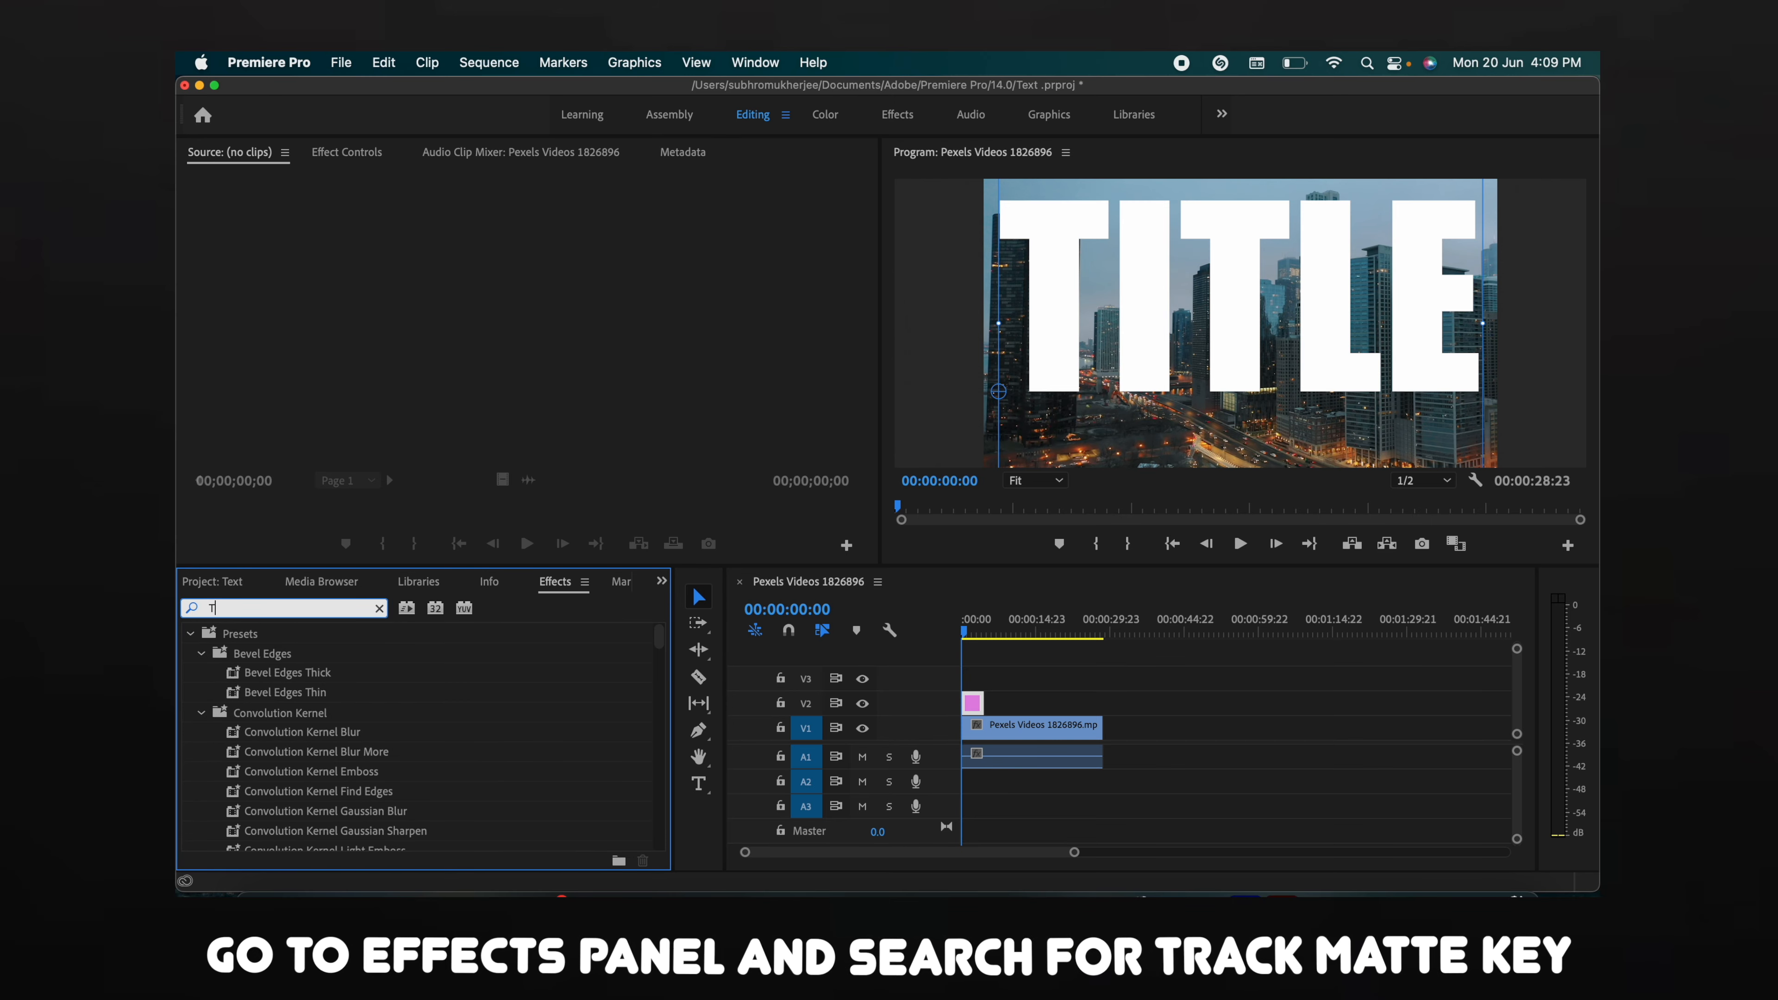
text(RACK)
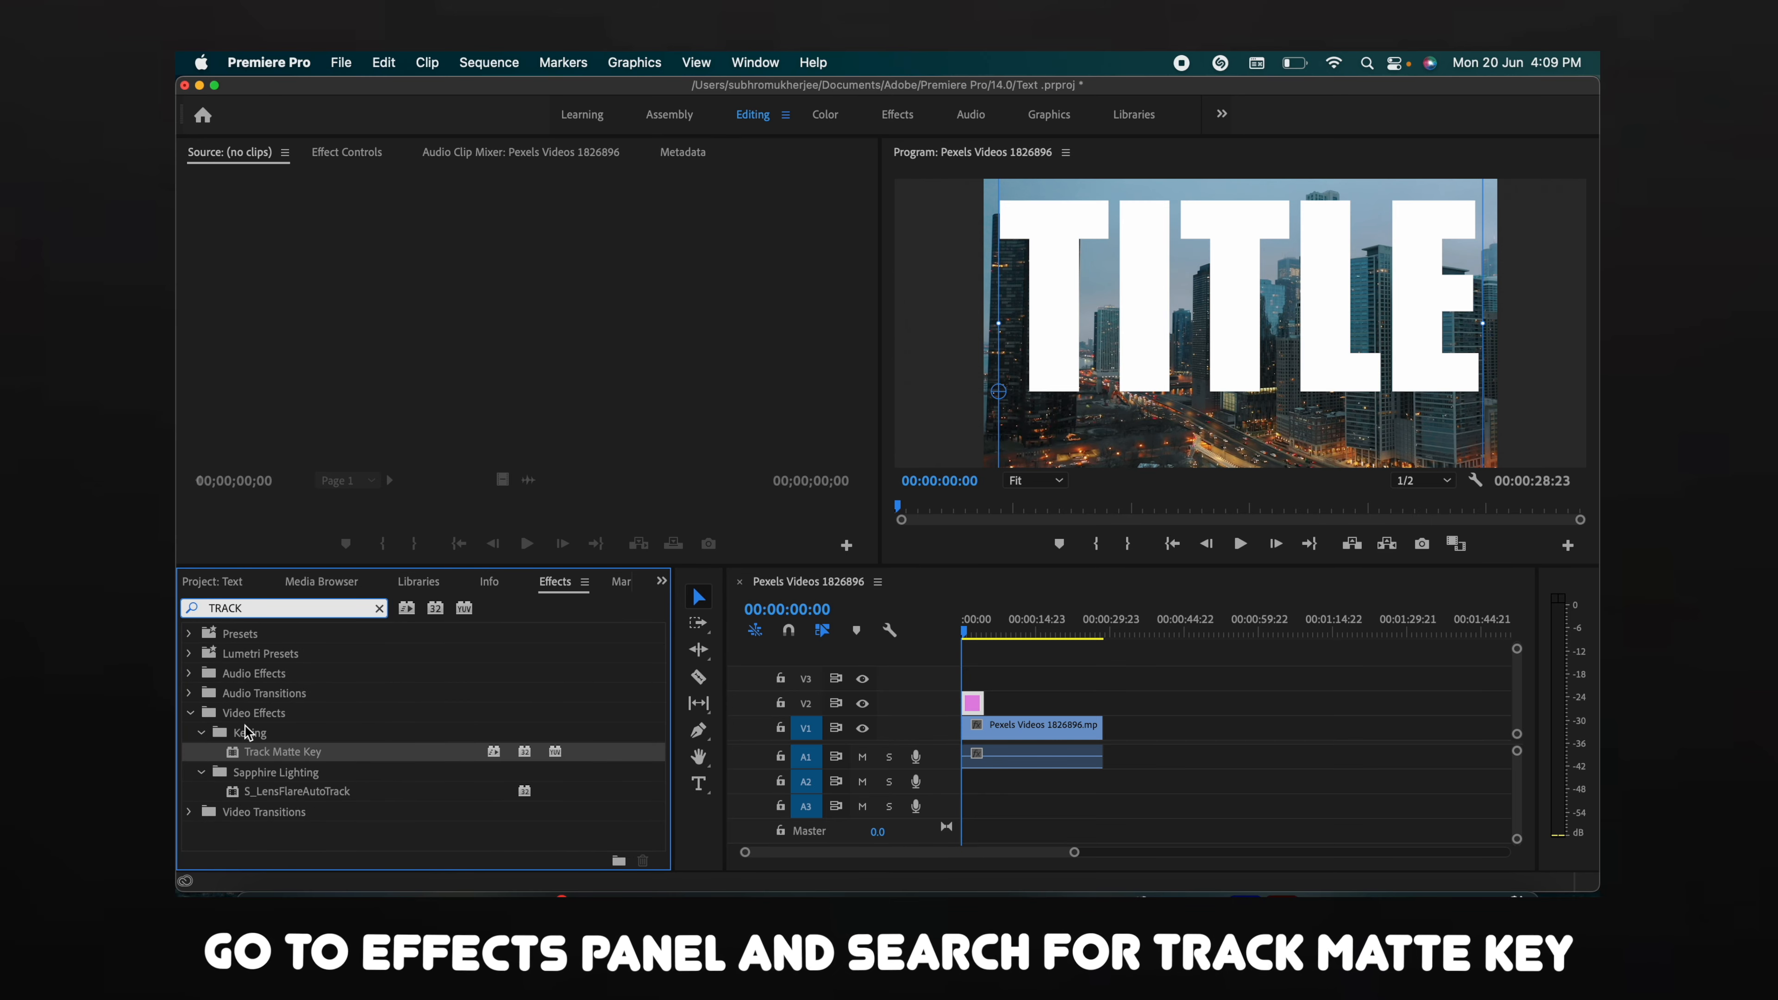
drag(296, 761, 1101, 706)
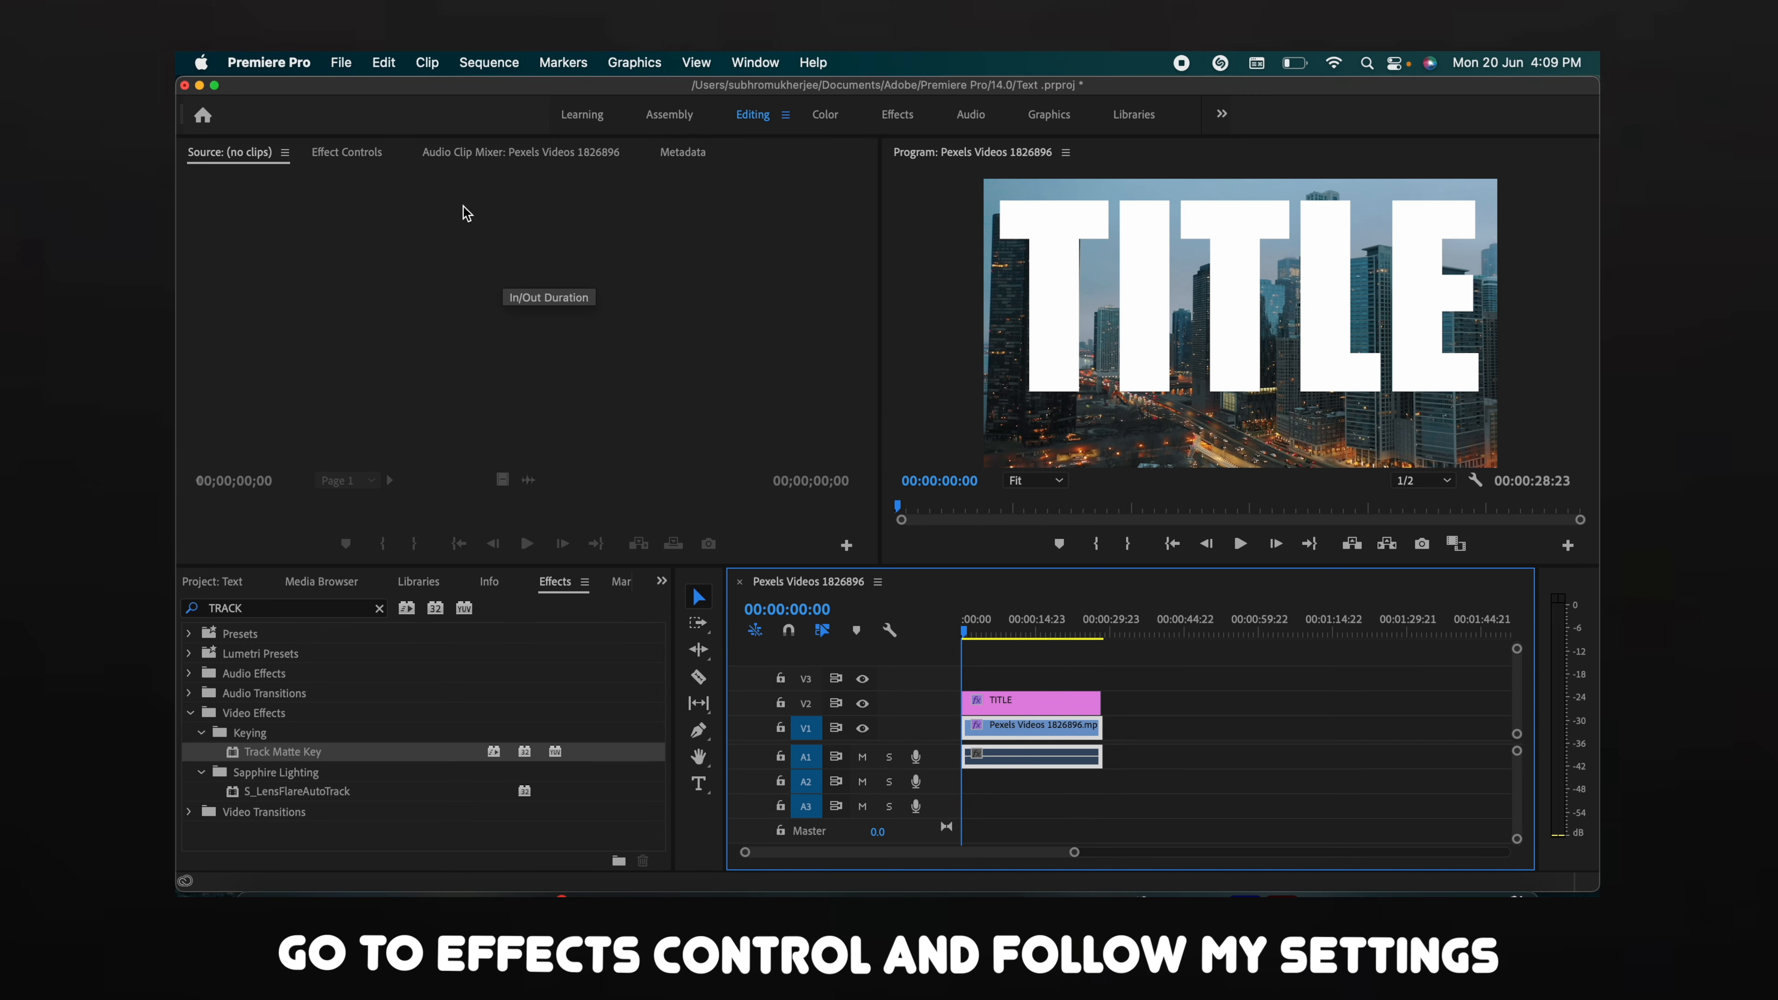
Step: Set the Track Matte Key's matte to Video 2 and scrub the timeline to preview the masked title
click(368, 160)
scroll(399, 437, down, 5)
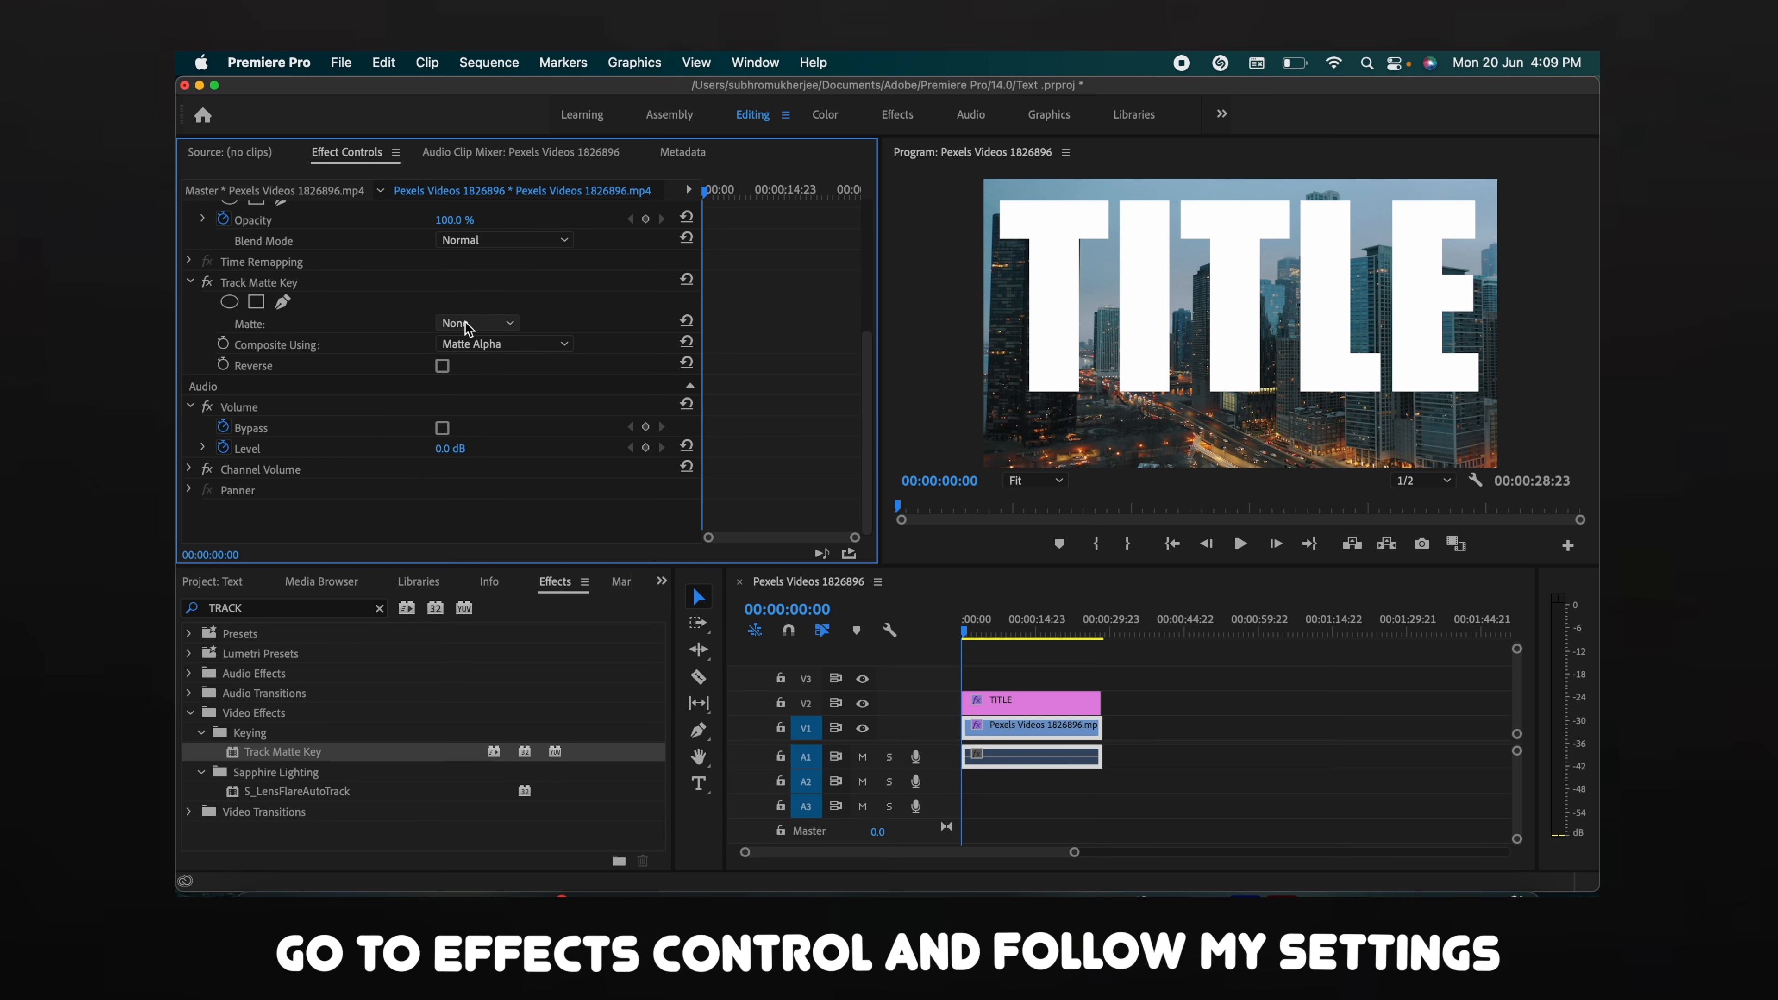
click(469, 324)
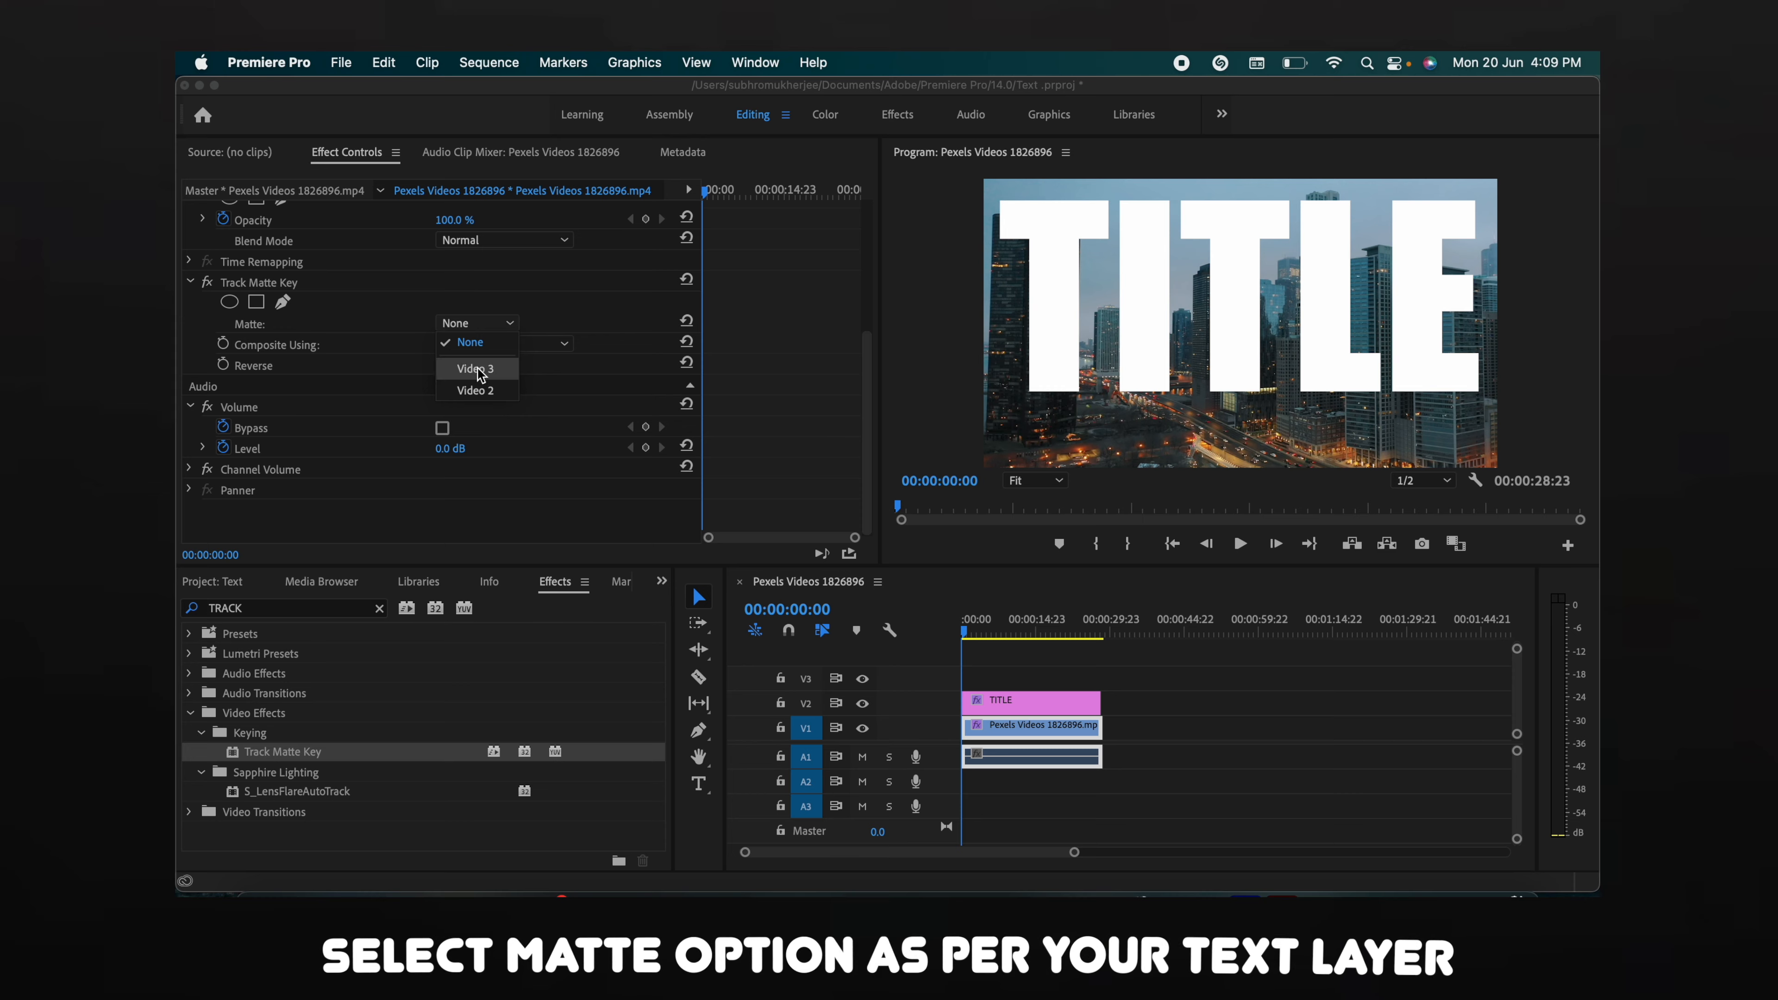
click(476, 390)
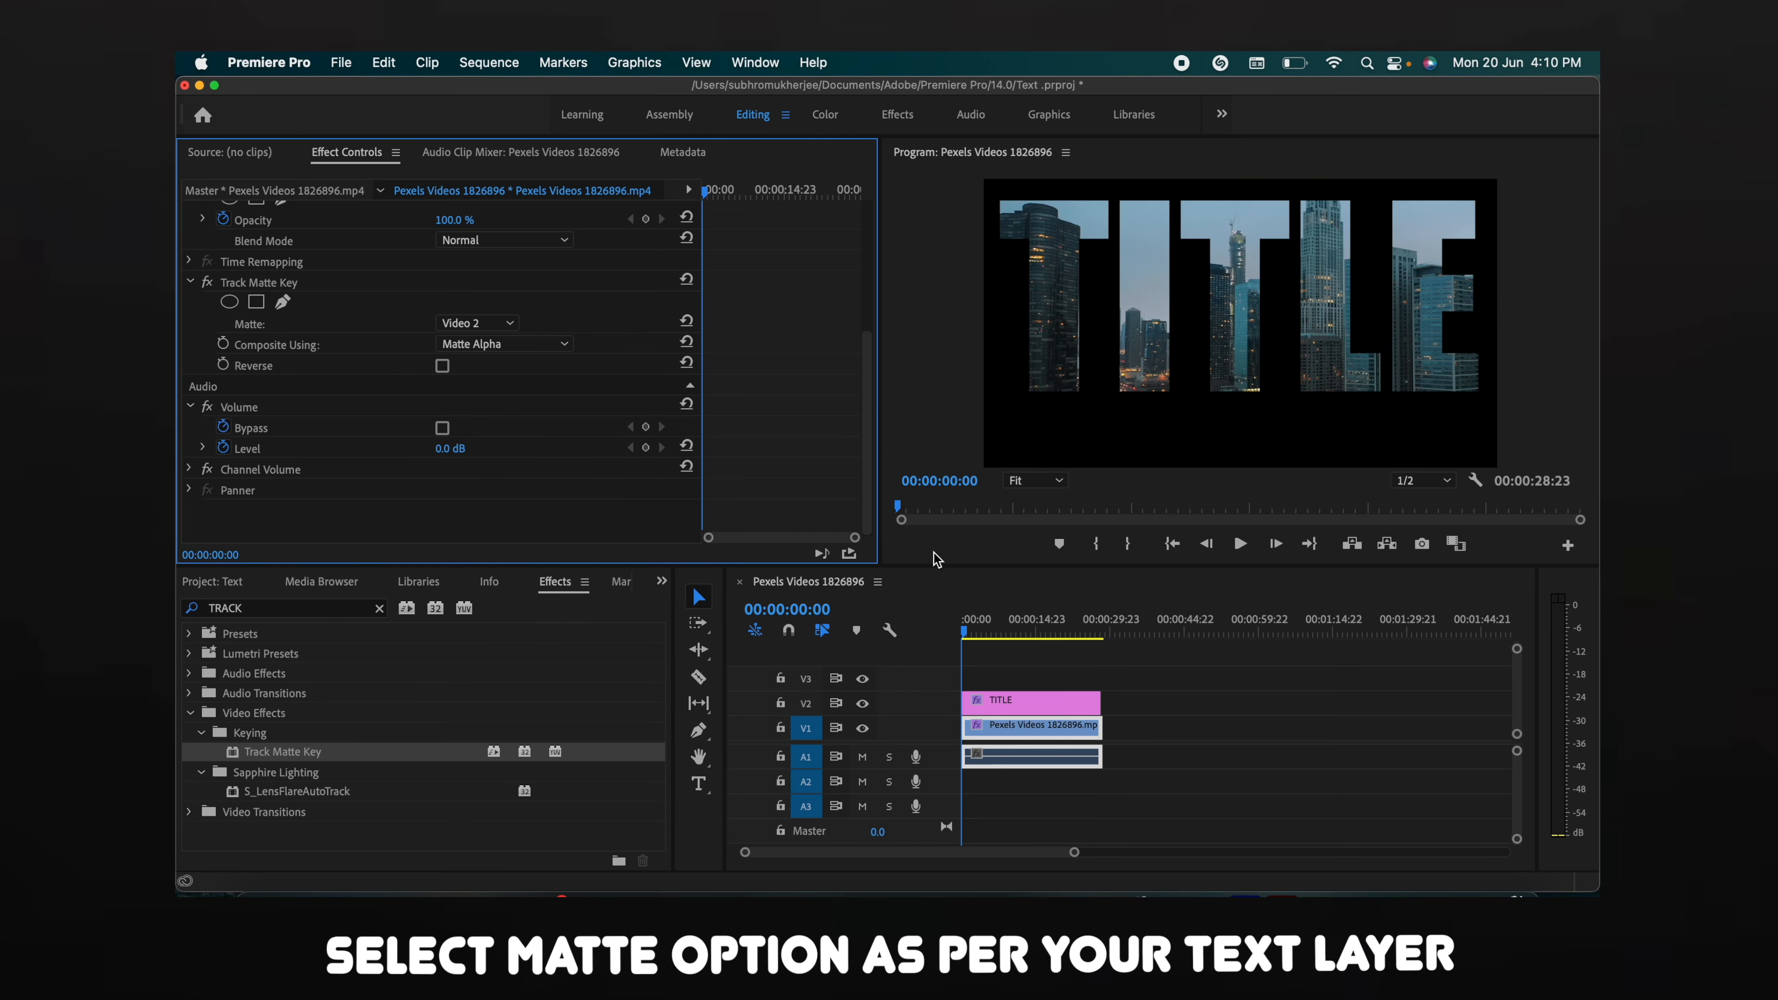
click(966, 636)
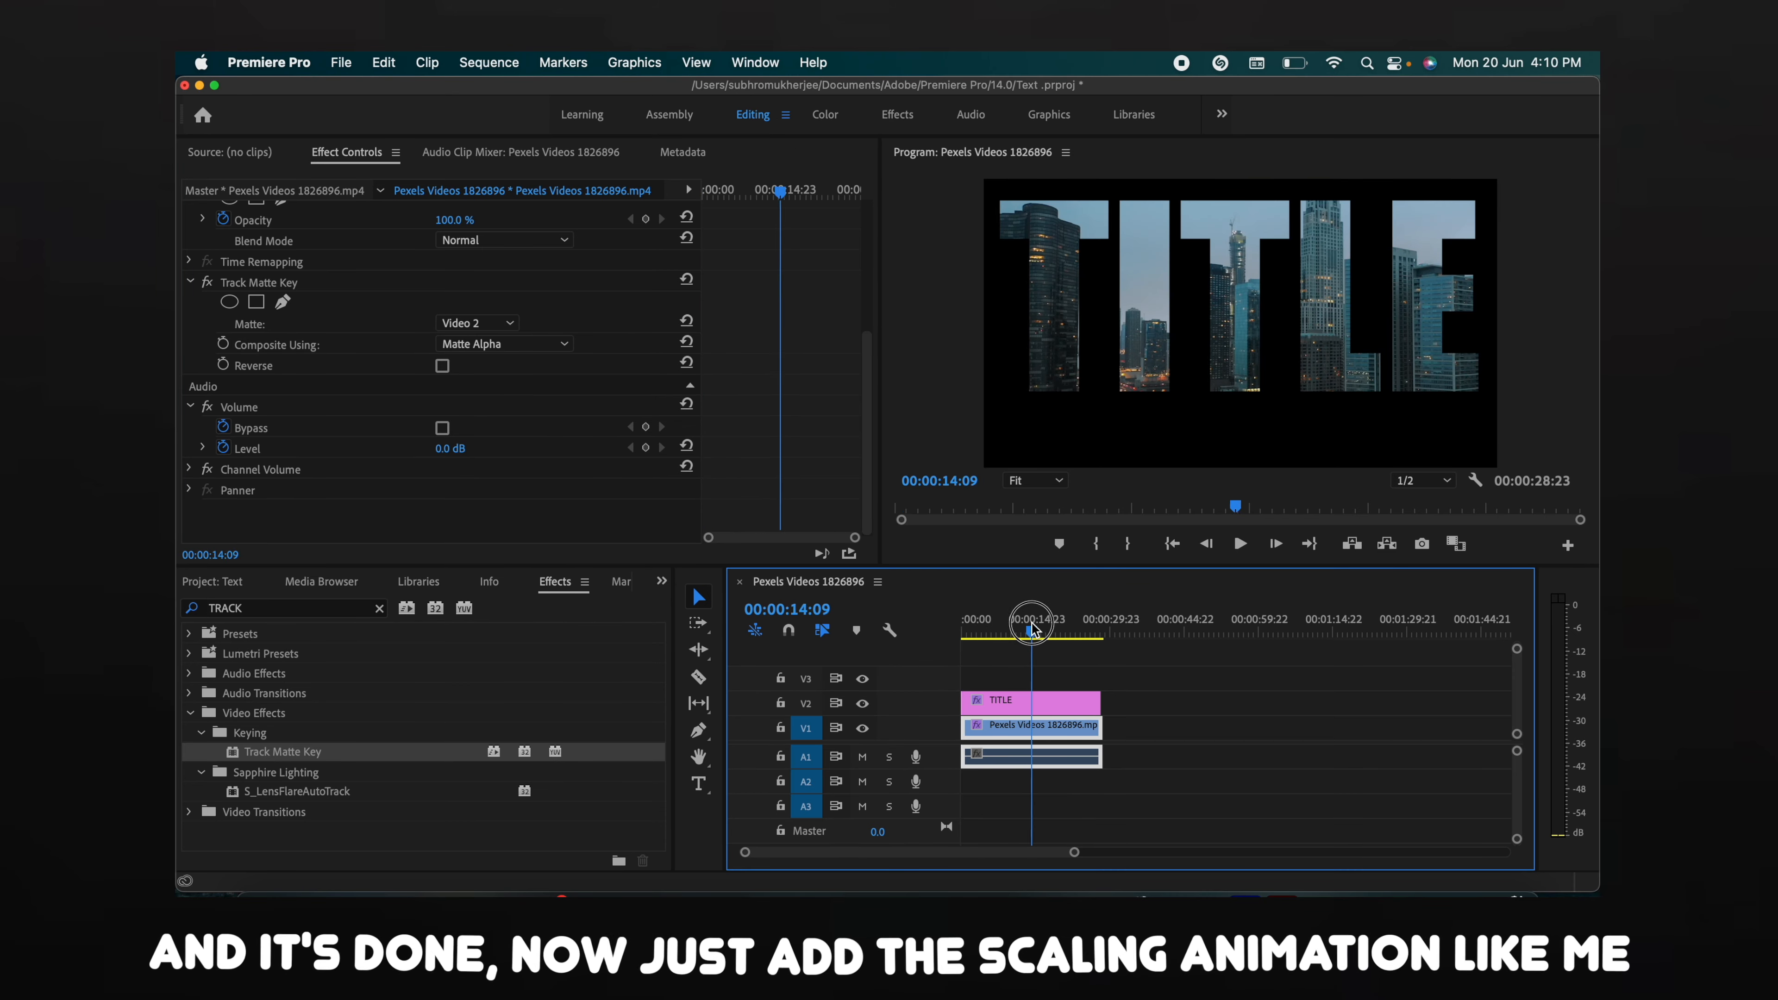
Step: Keyframe the title clip's Scale at 00:00:00:00 with a value of 1339
click(969, 699)
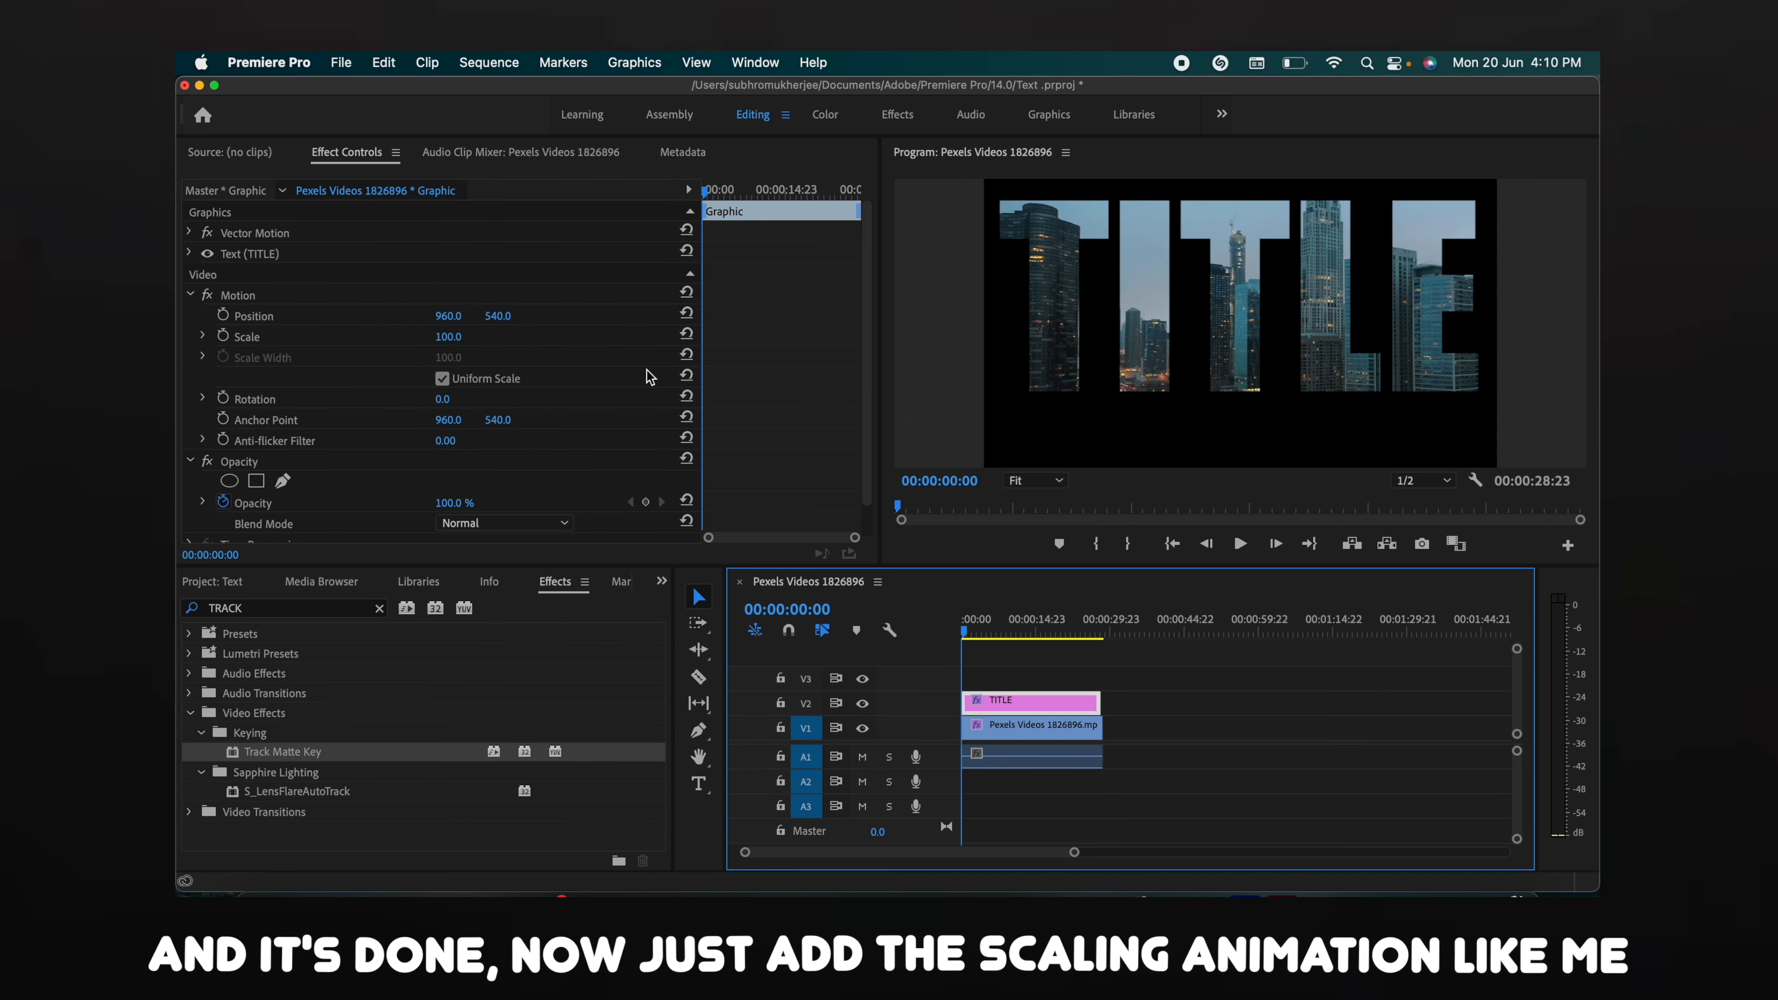
click(223, 337)
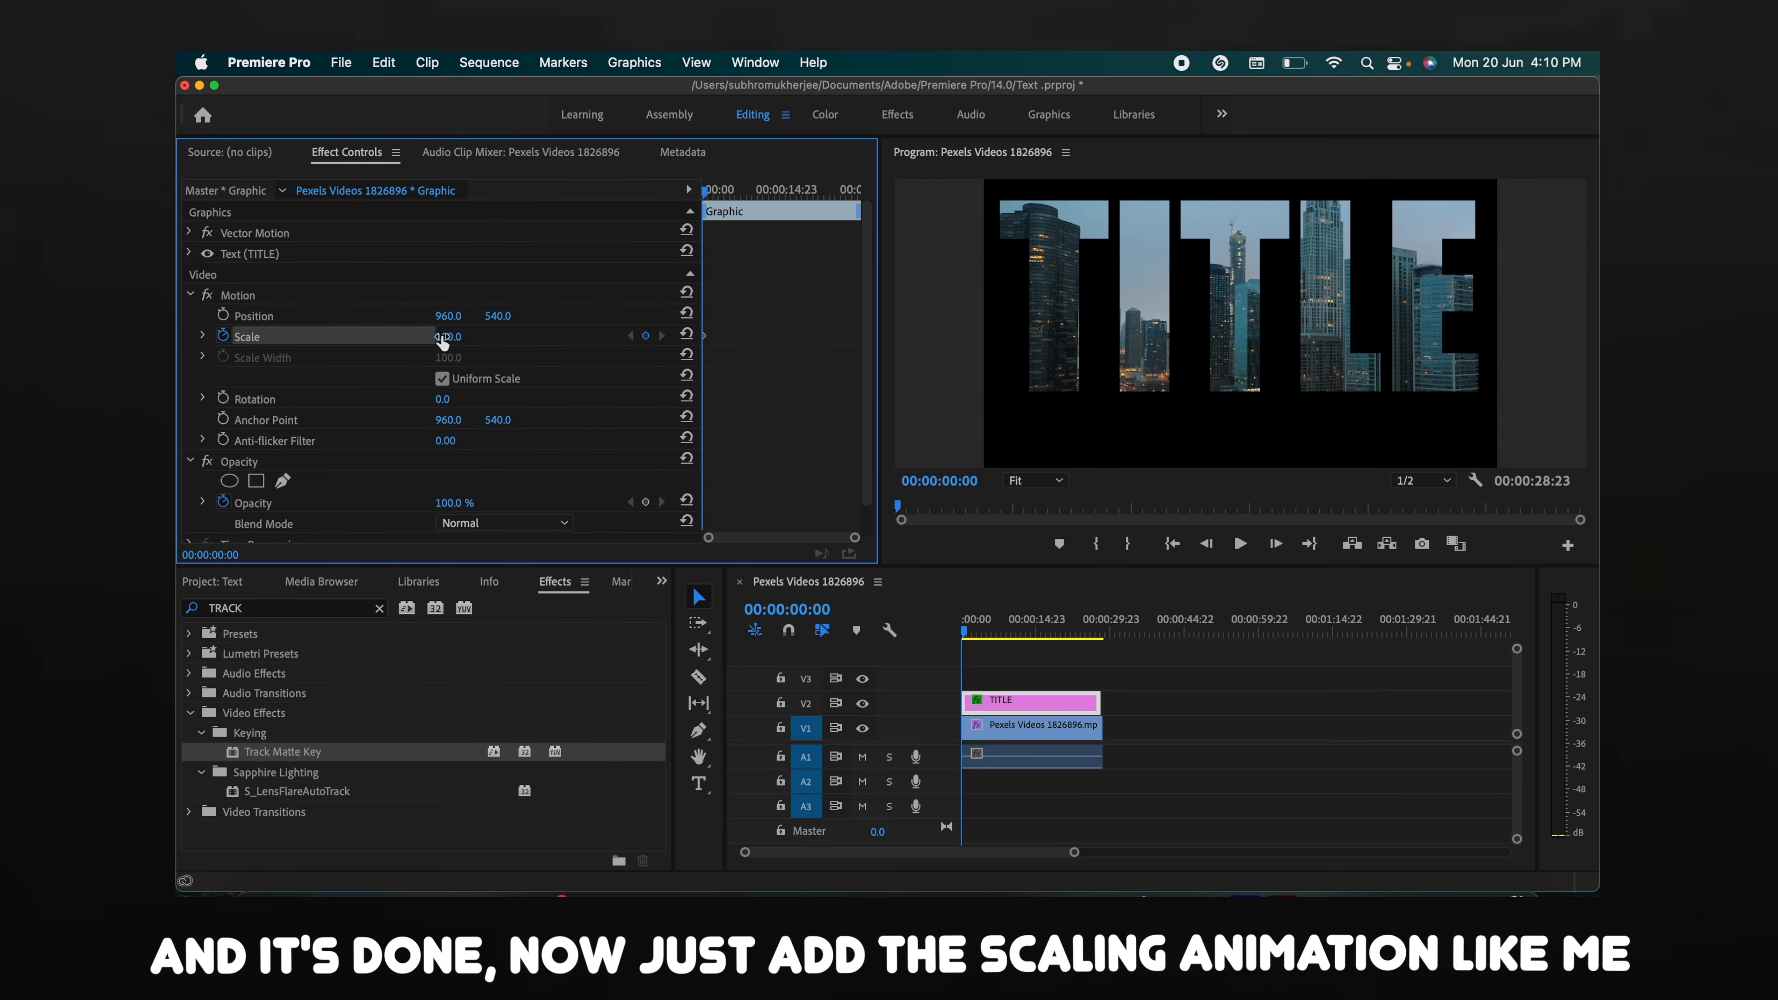
drag(442, 336, 693, 337)
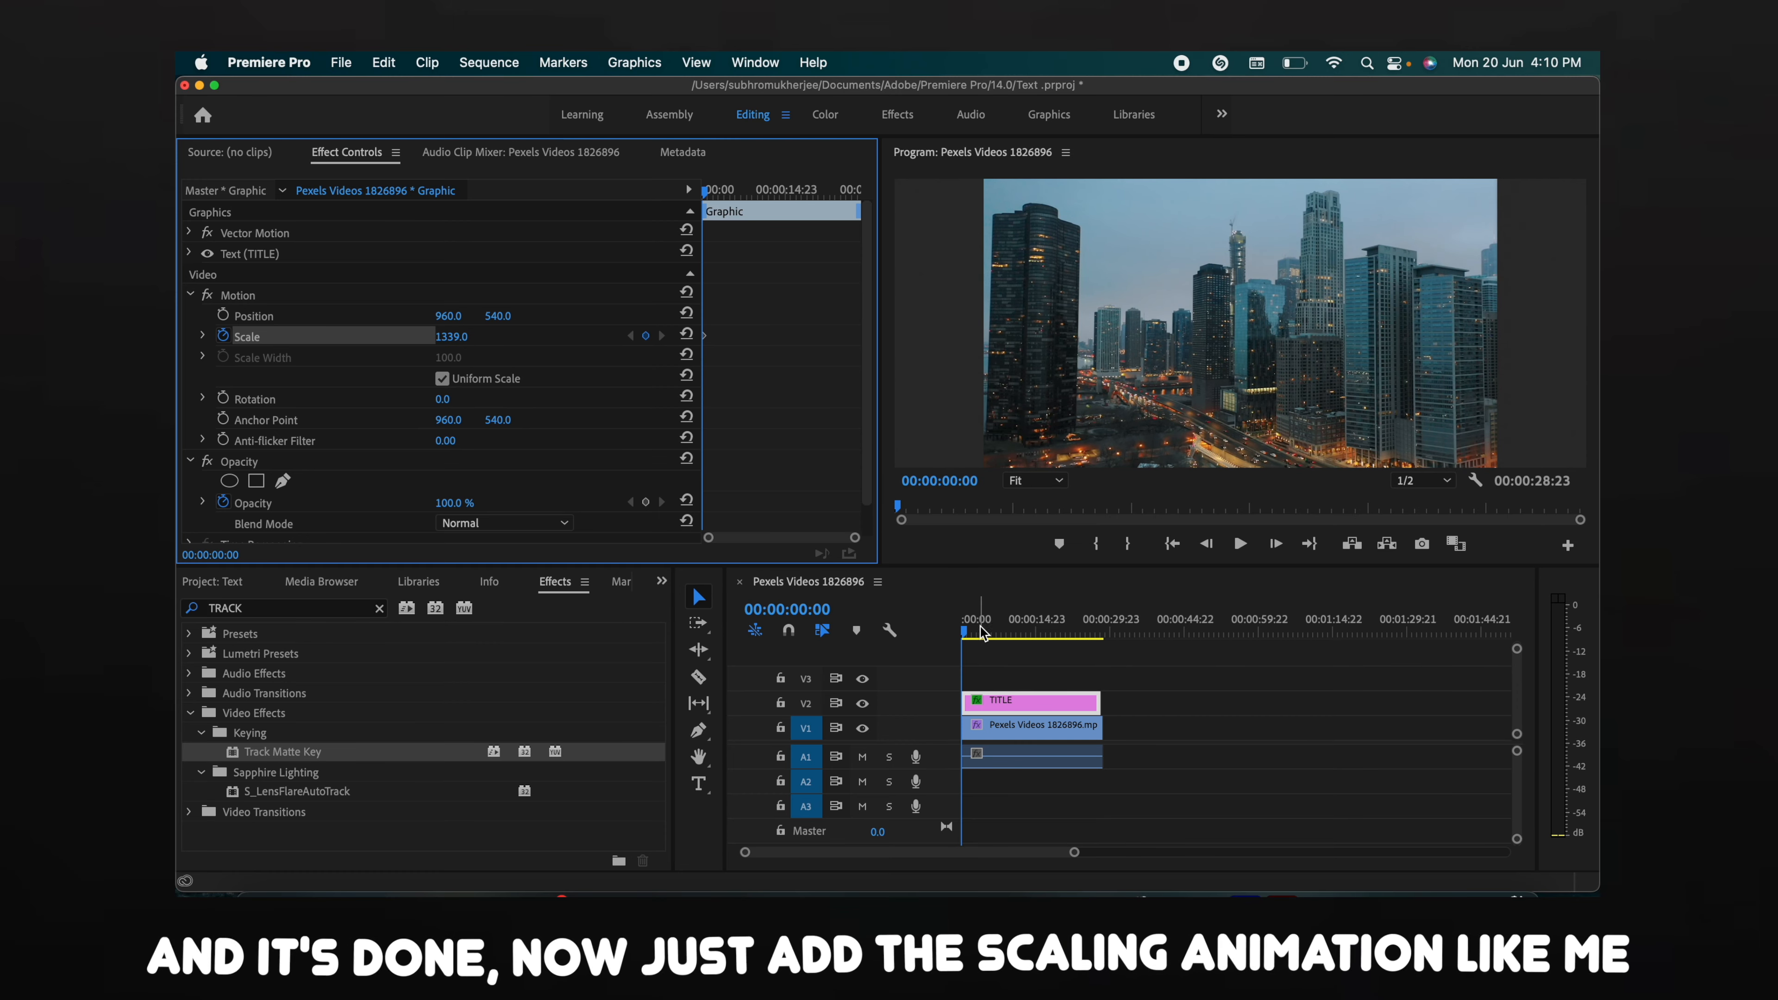
Step: Add a second Scale keyframe of 100 to the title clip at 00:00:07:09 and return the playhead to the sequence start
drag(967, 634, 999, 634)
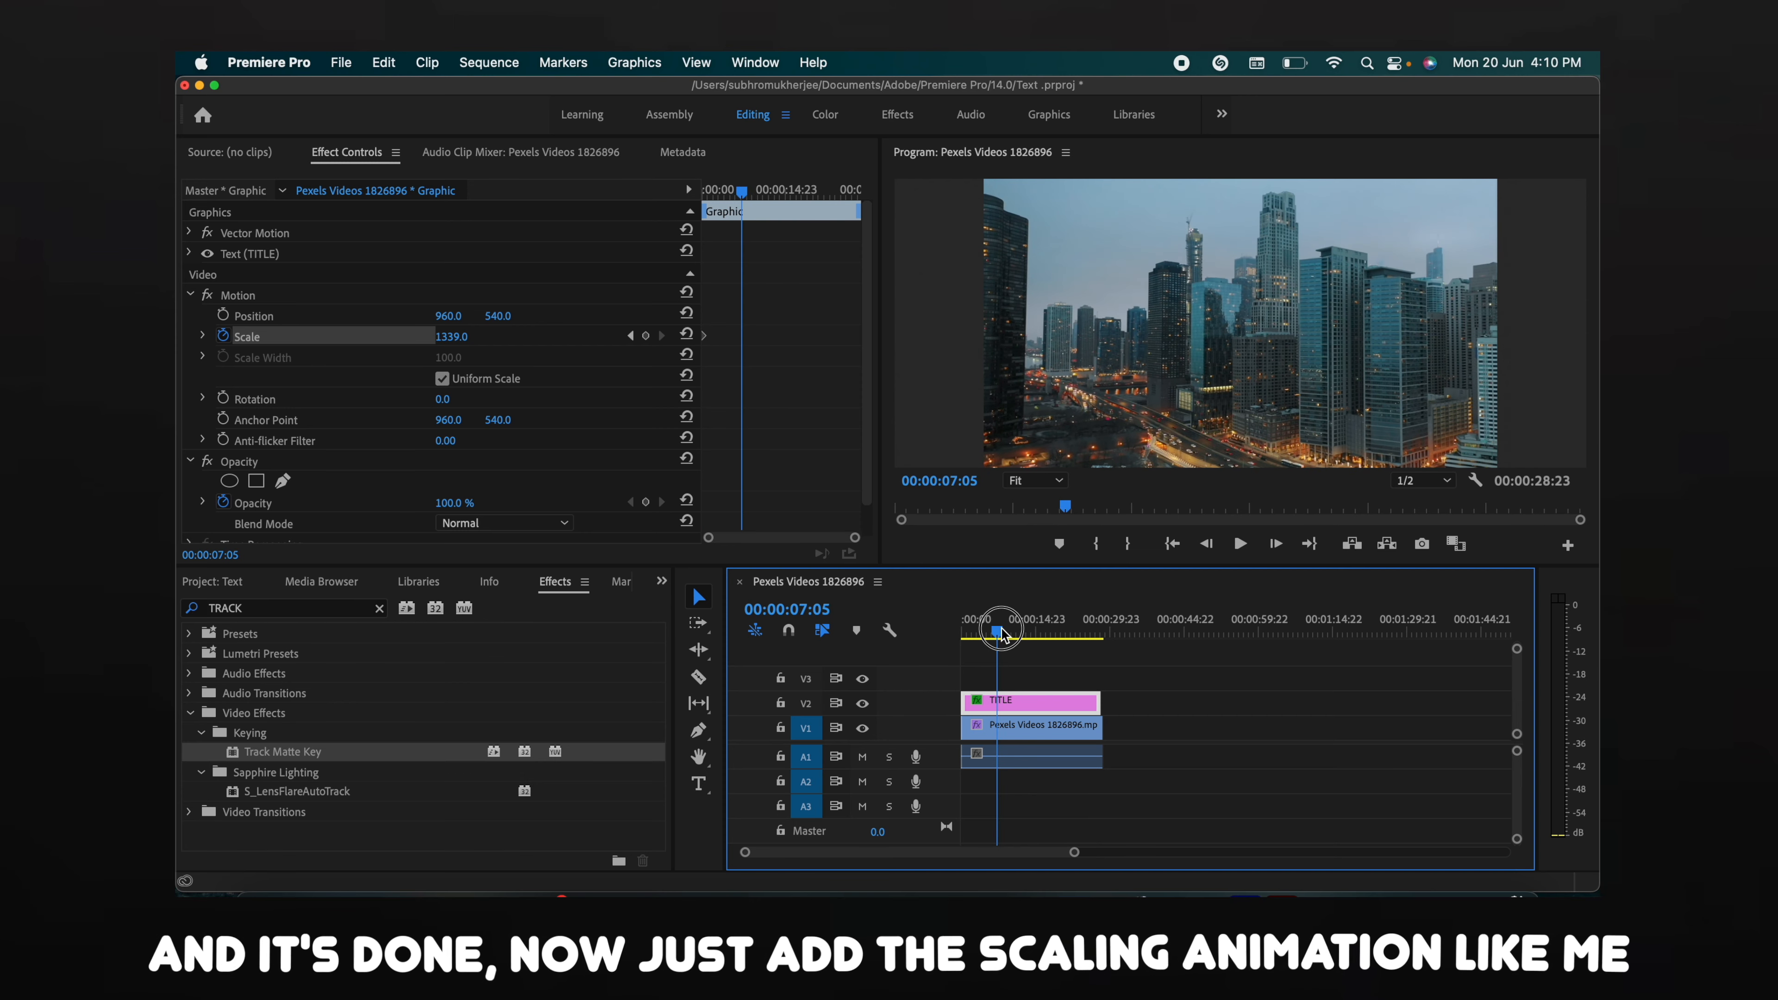
click(687, 334)
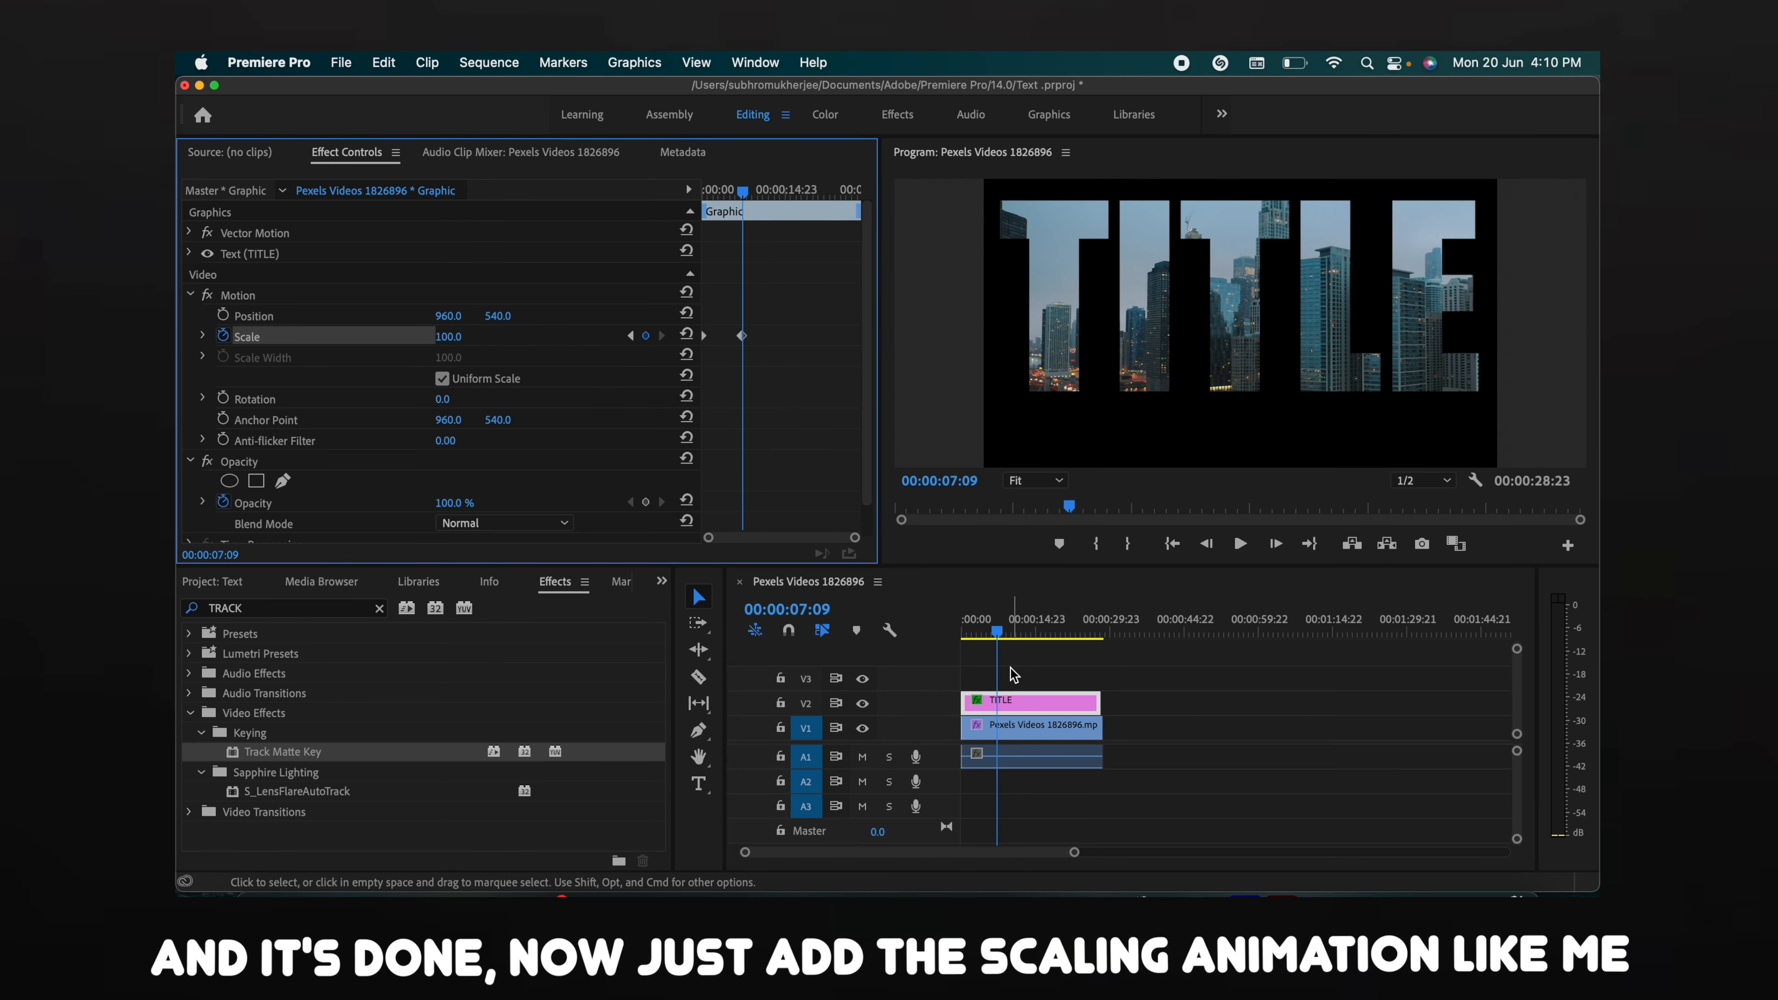
drag(997, 632, 901, 623)
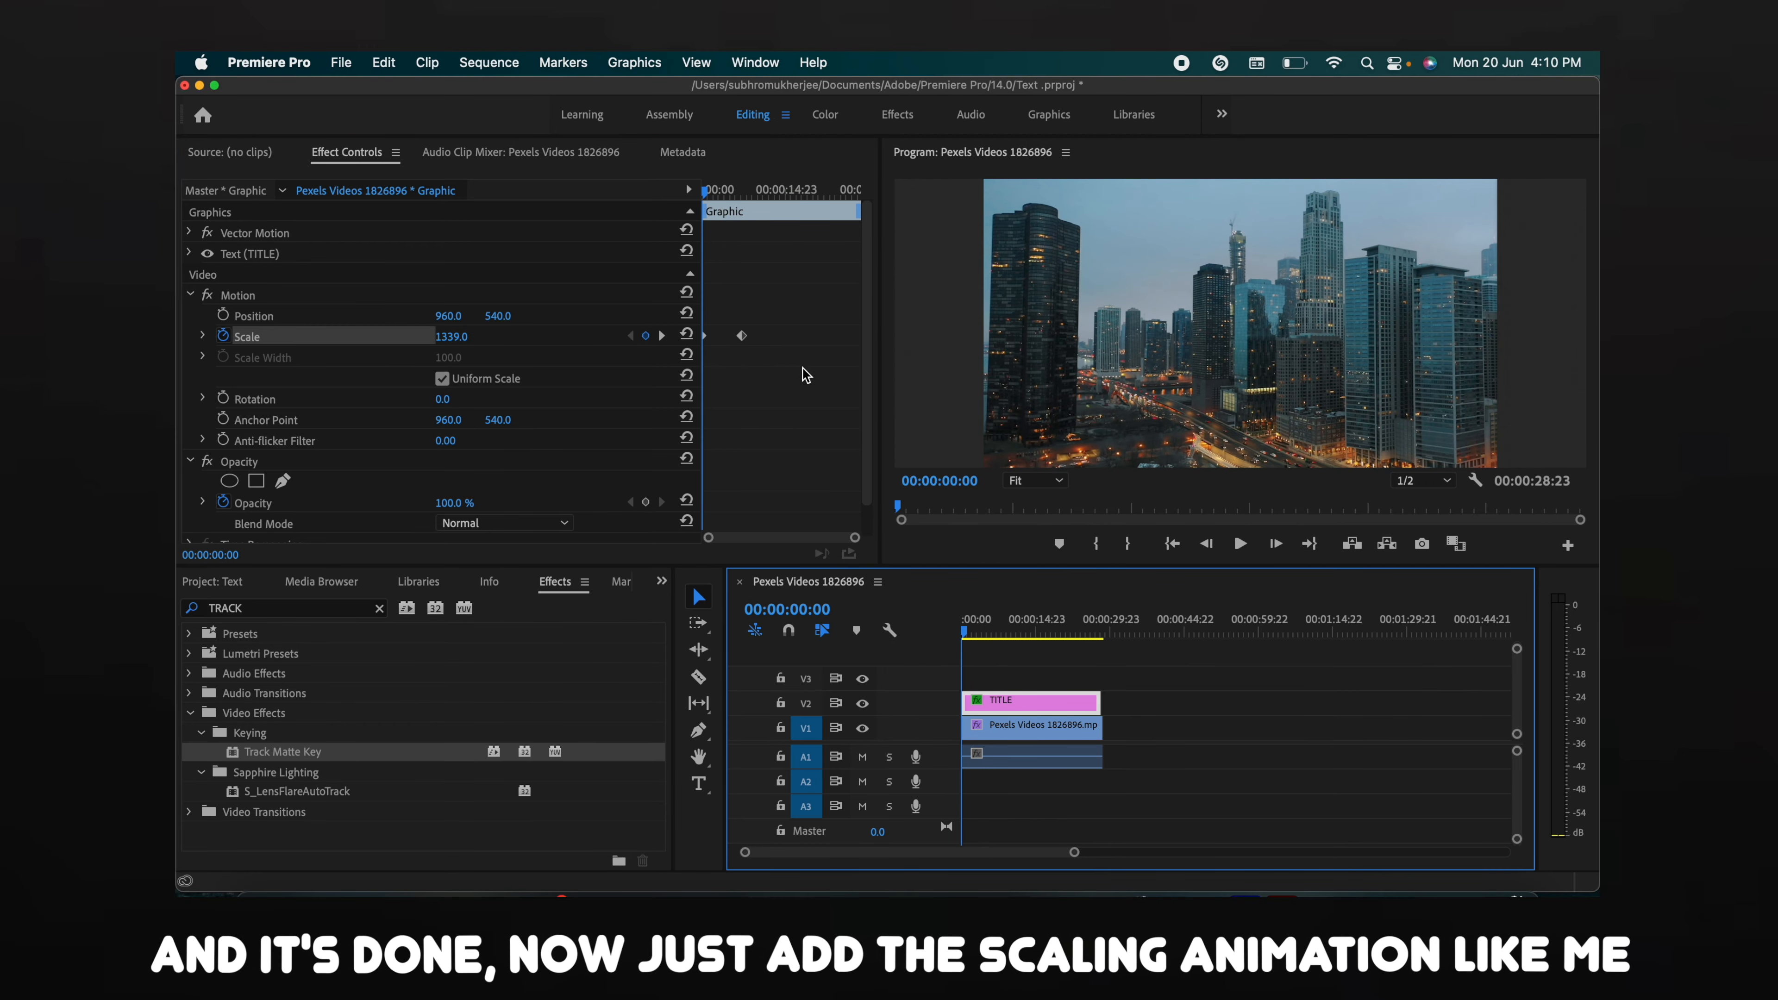
Step: Apply Ease In interpolation to the title clip's second Scale keyframe
click(744, 339)
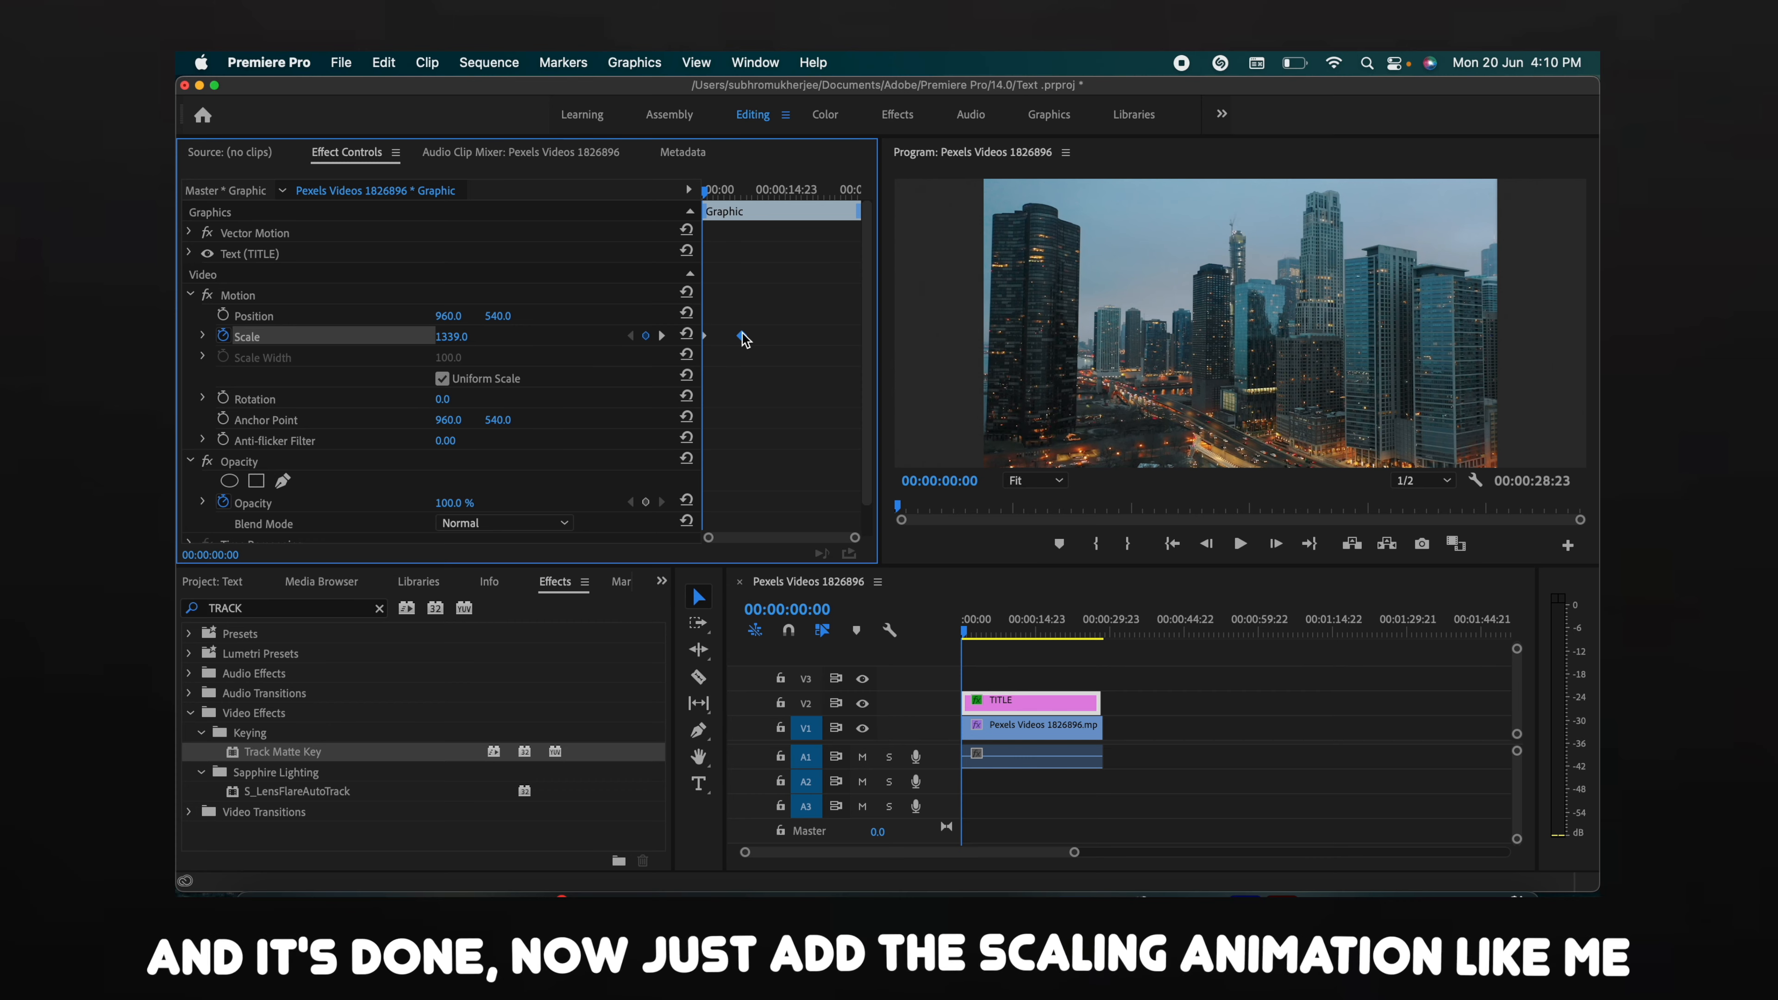
click(727, 388)
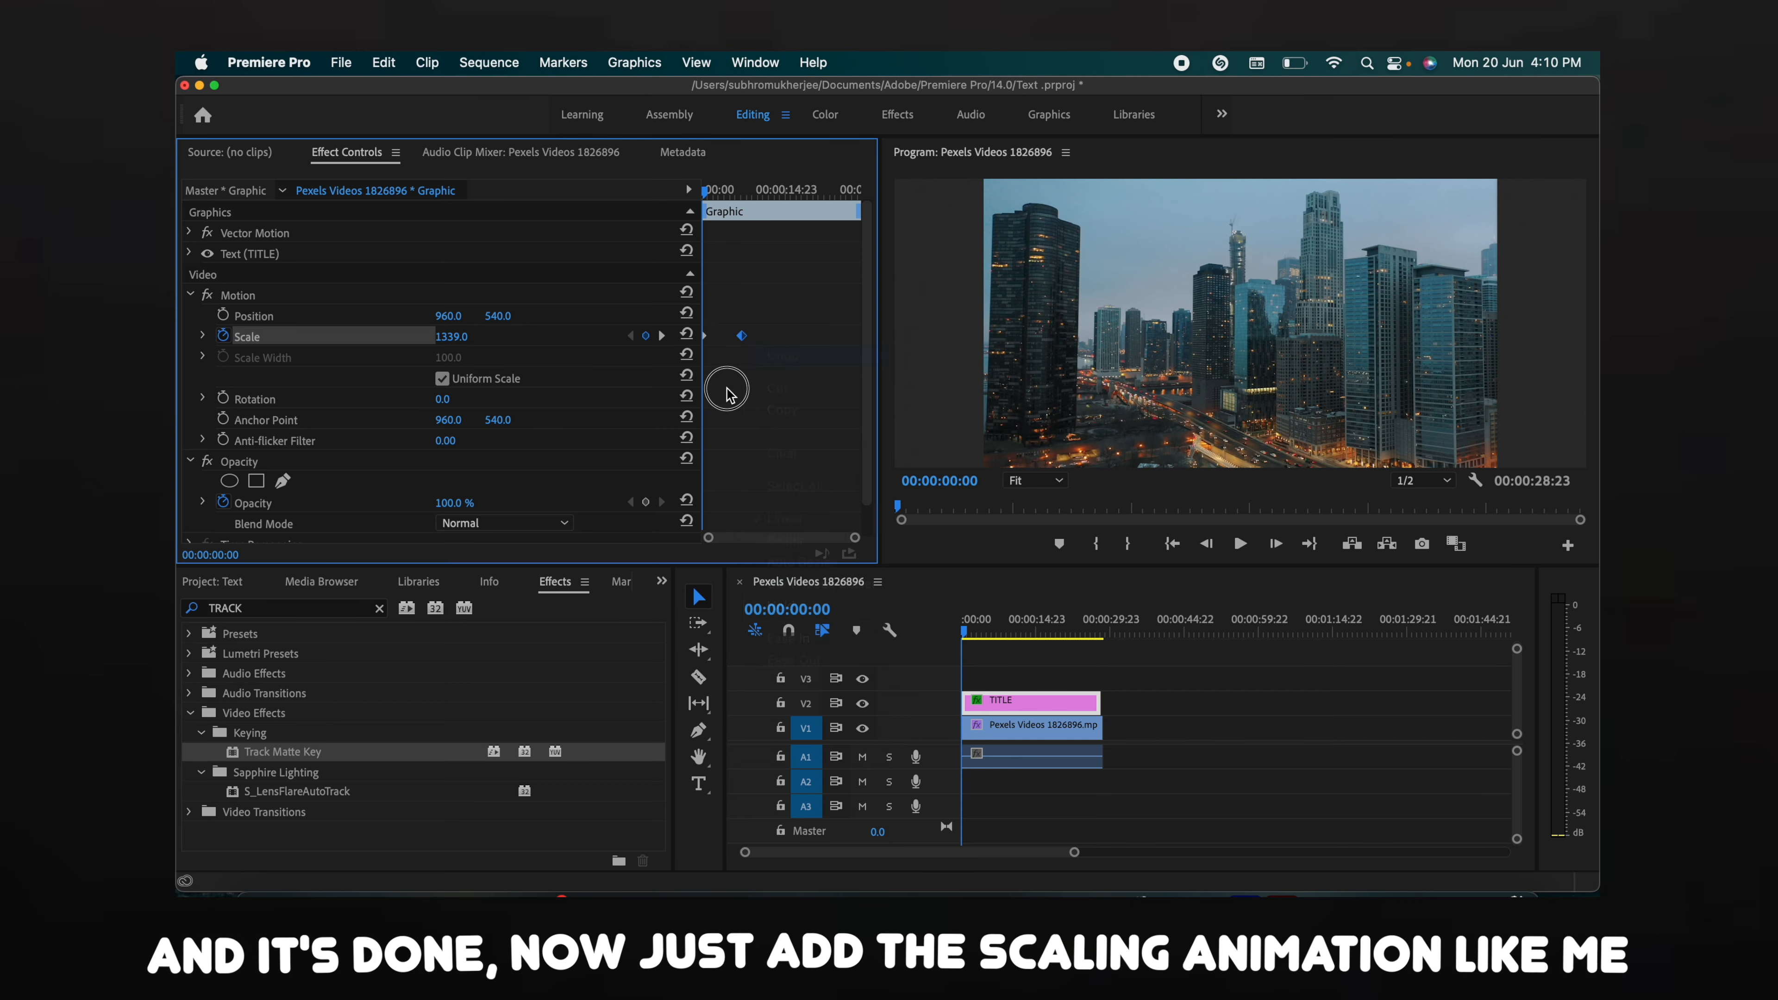
right_click(742, 338)
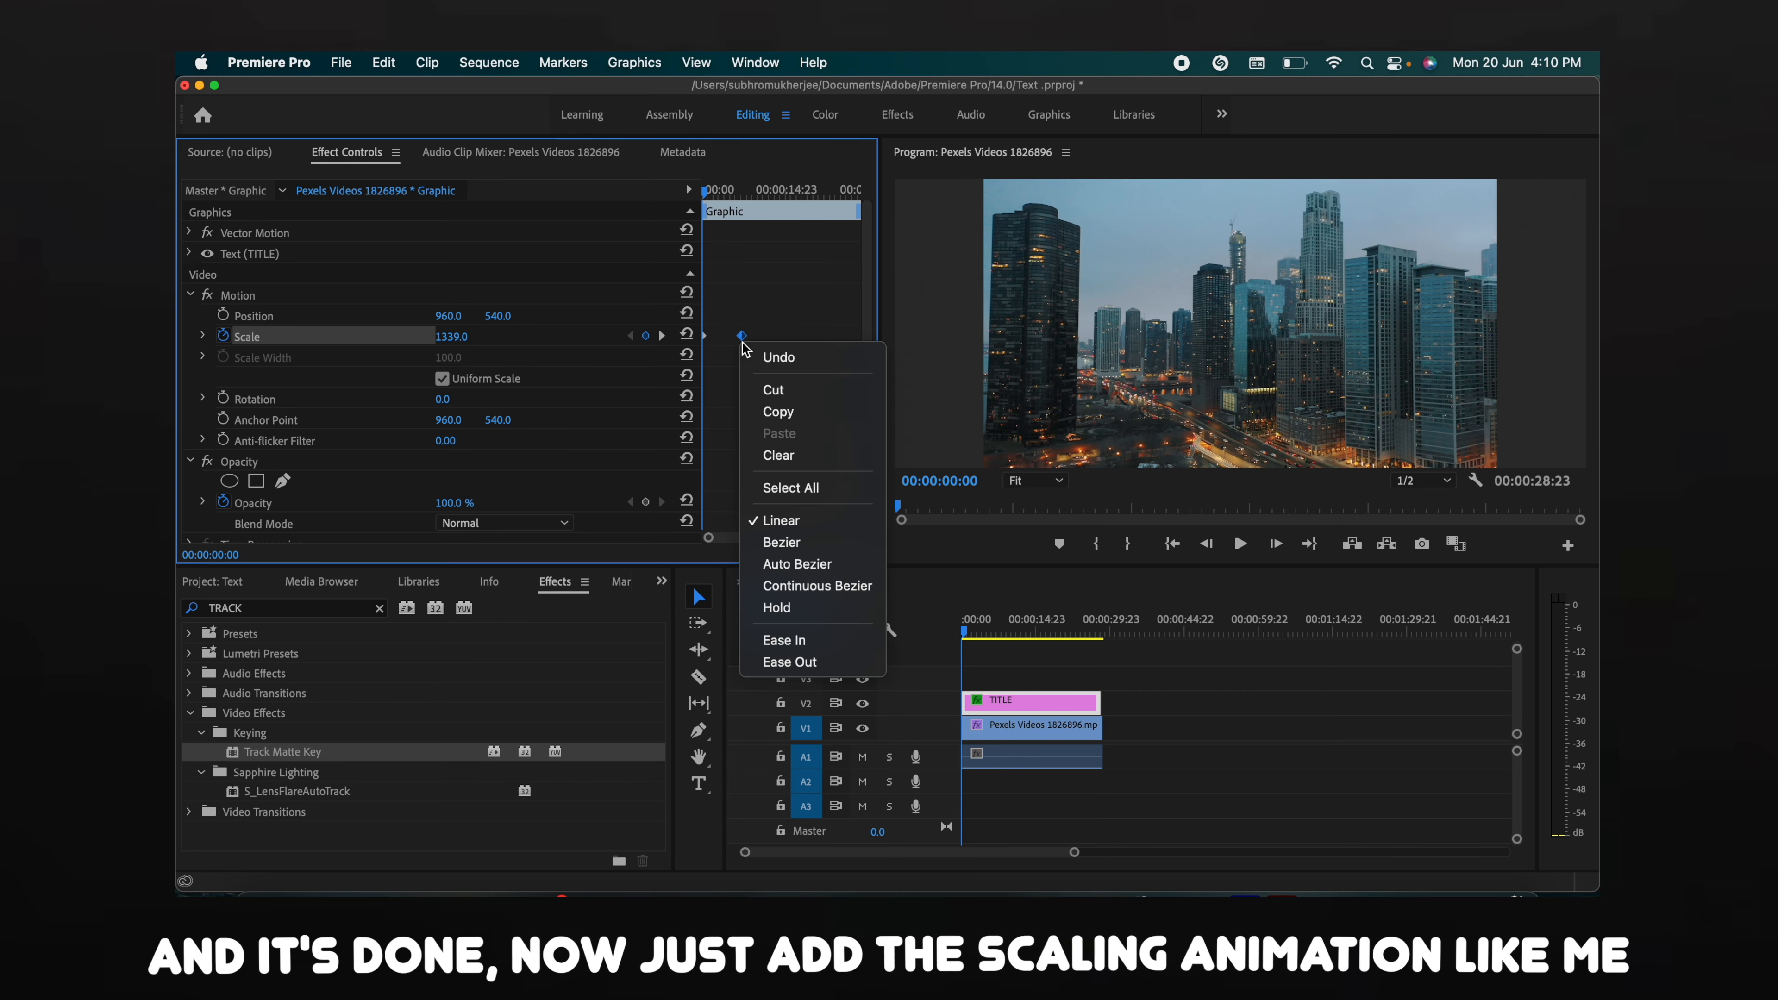
click(797, 649)
Step: Set the program monitor's playback resolution to 1/4 and preview the scale animation from the sequence start
click(969, 628)
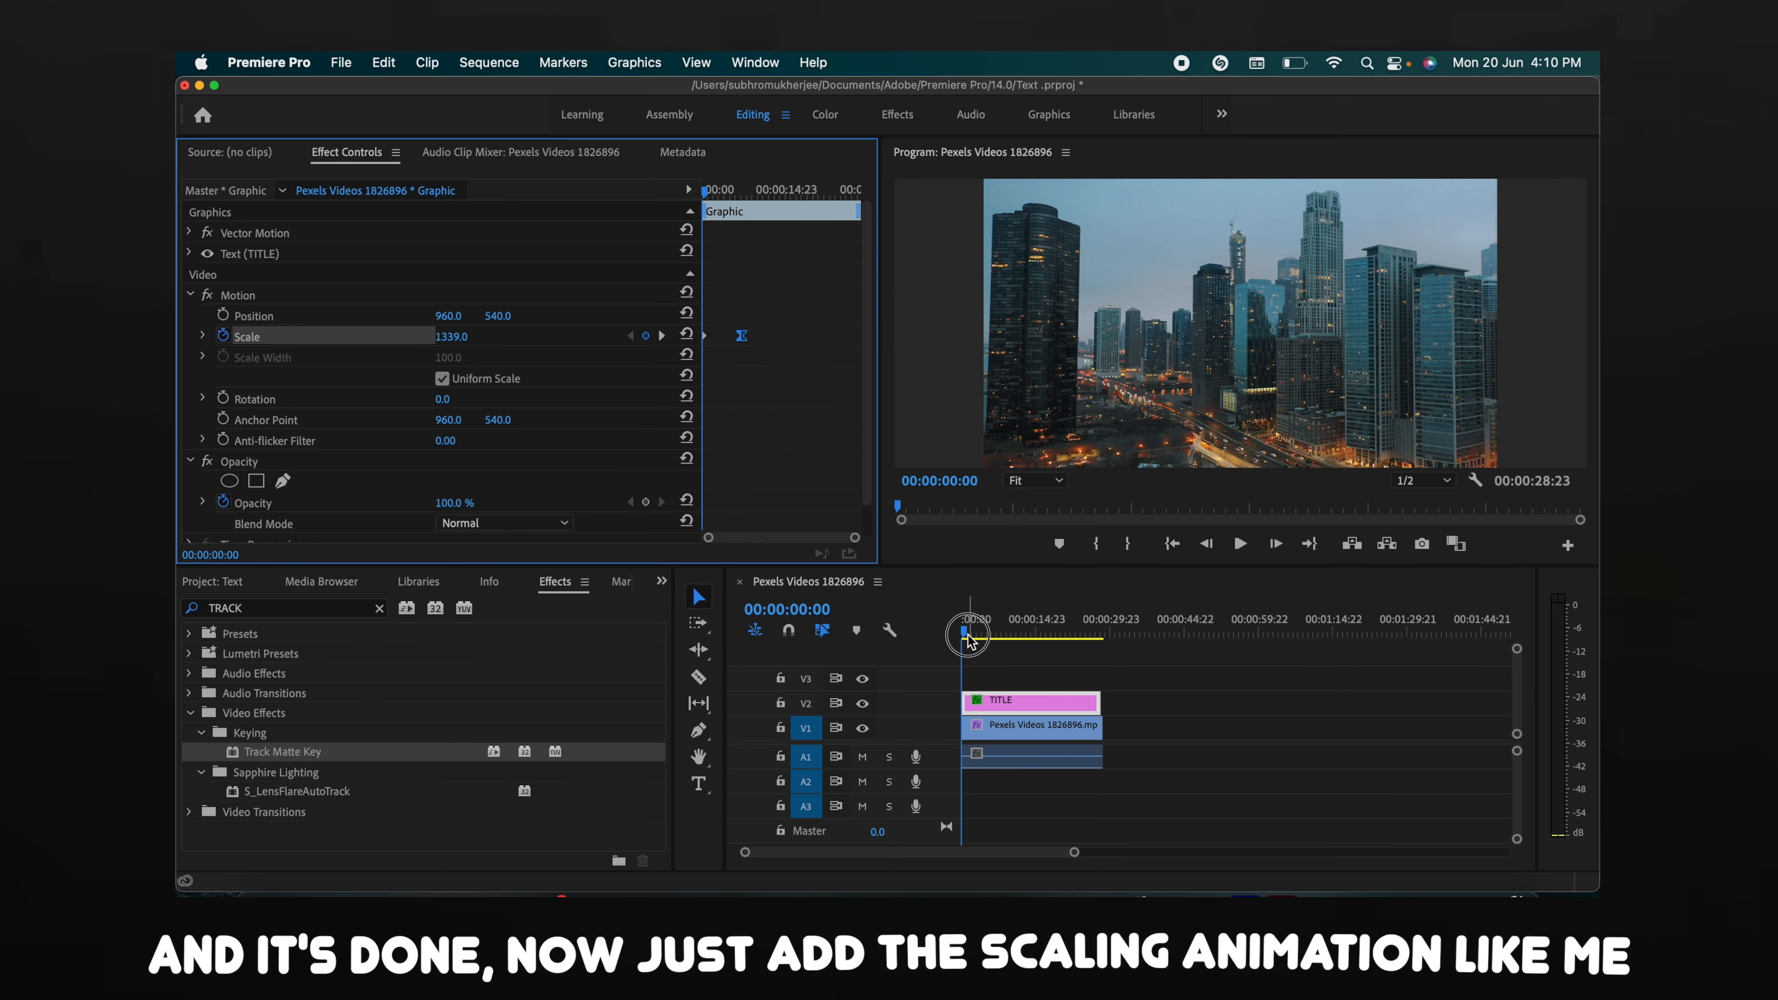
drag(965, 628, 944, 633)
click(1409, 483)
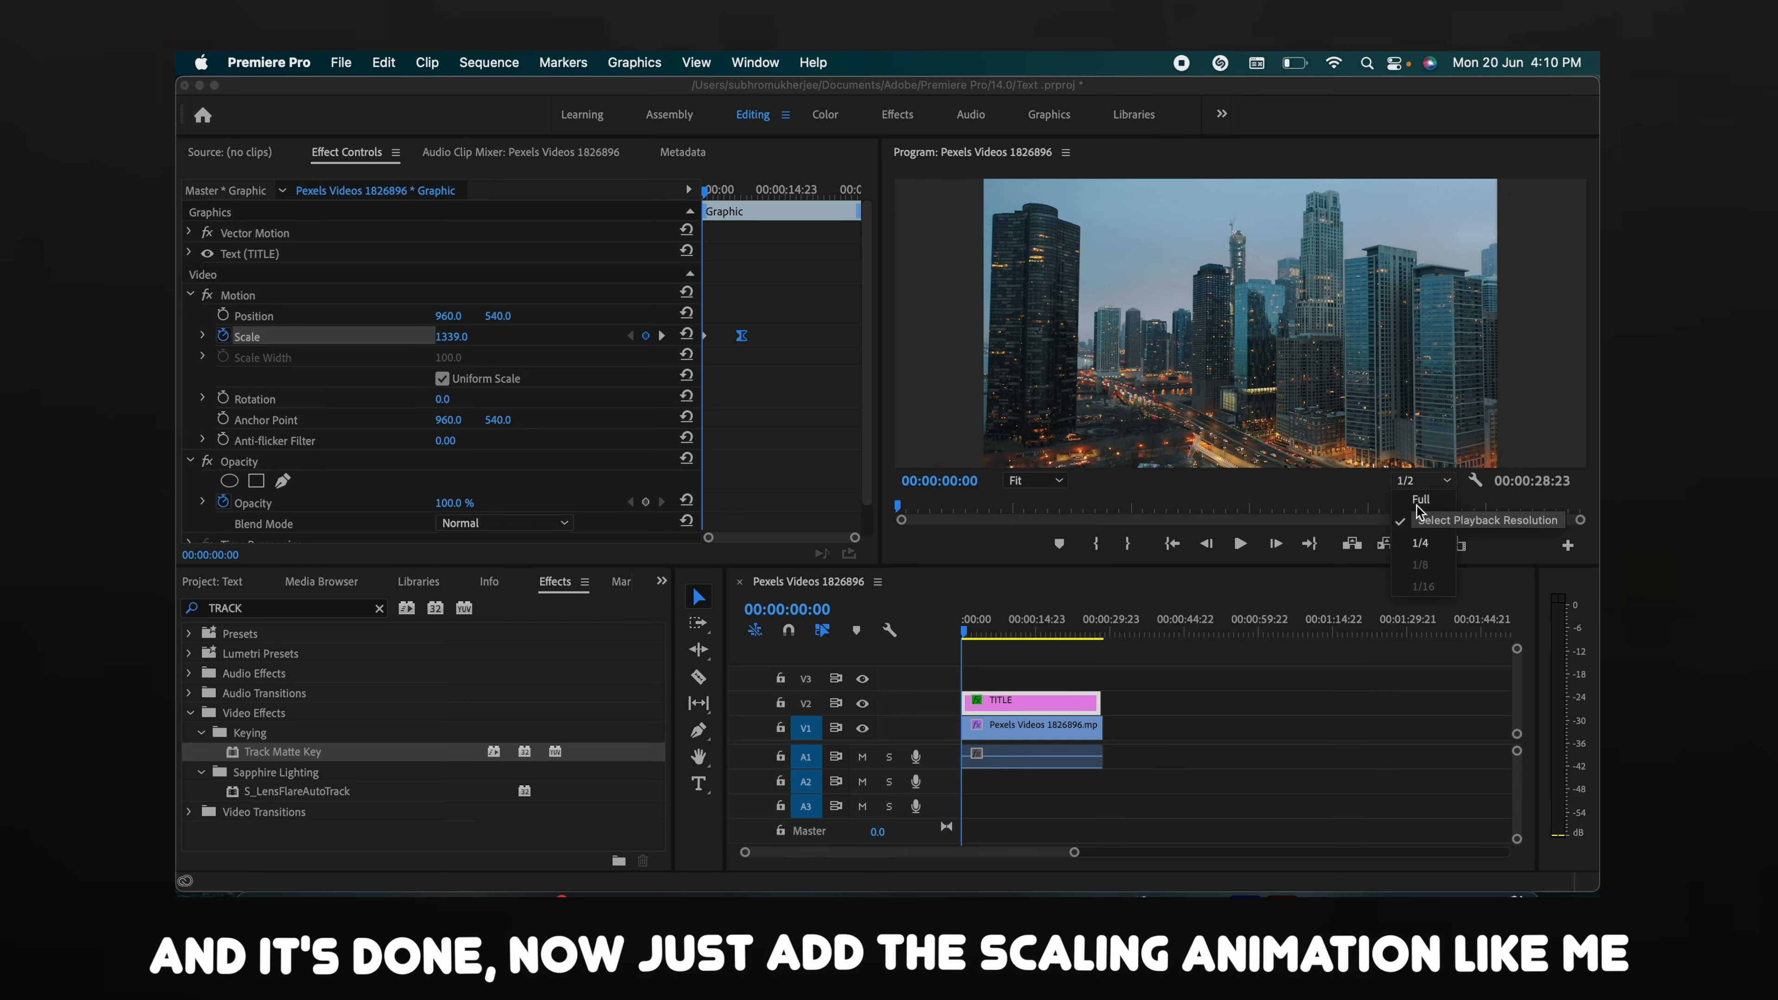
click(1425, 547)
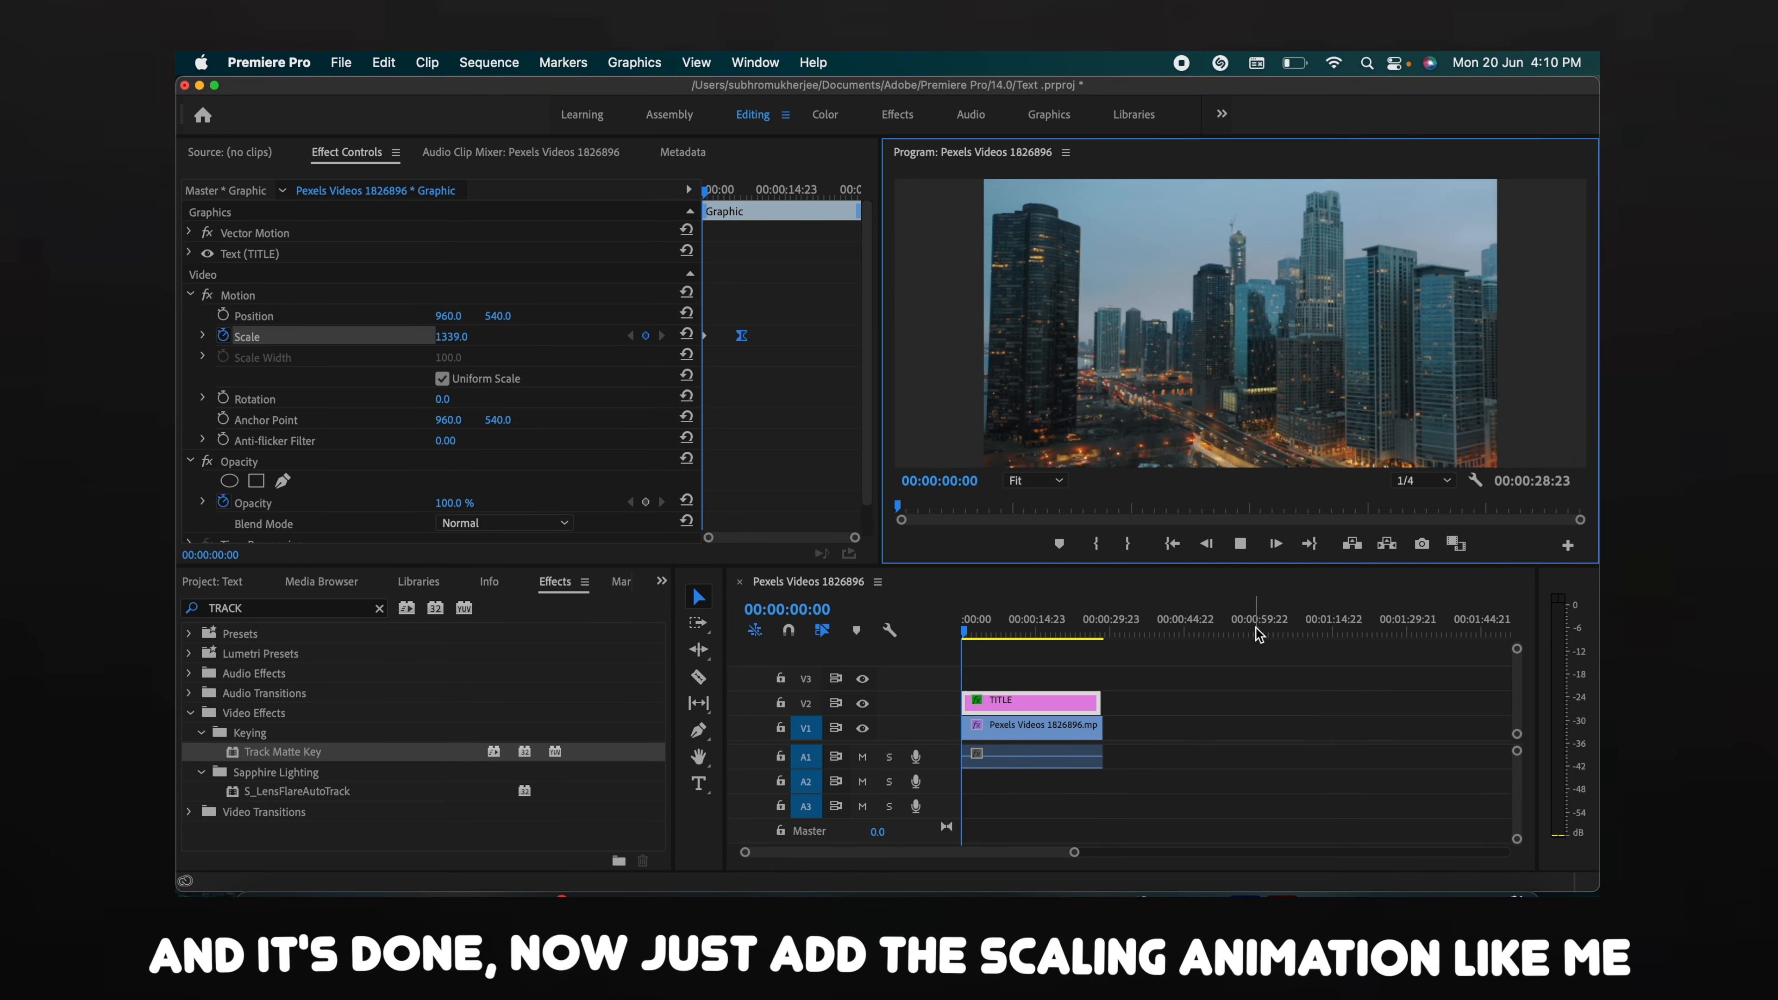
key(space)
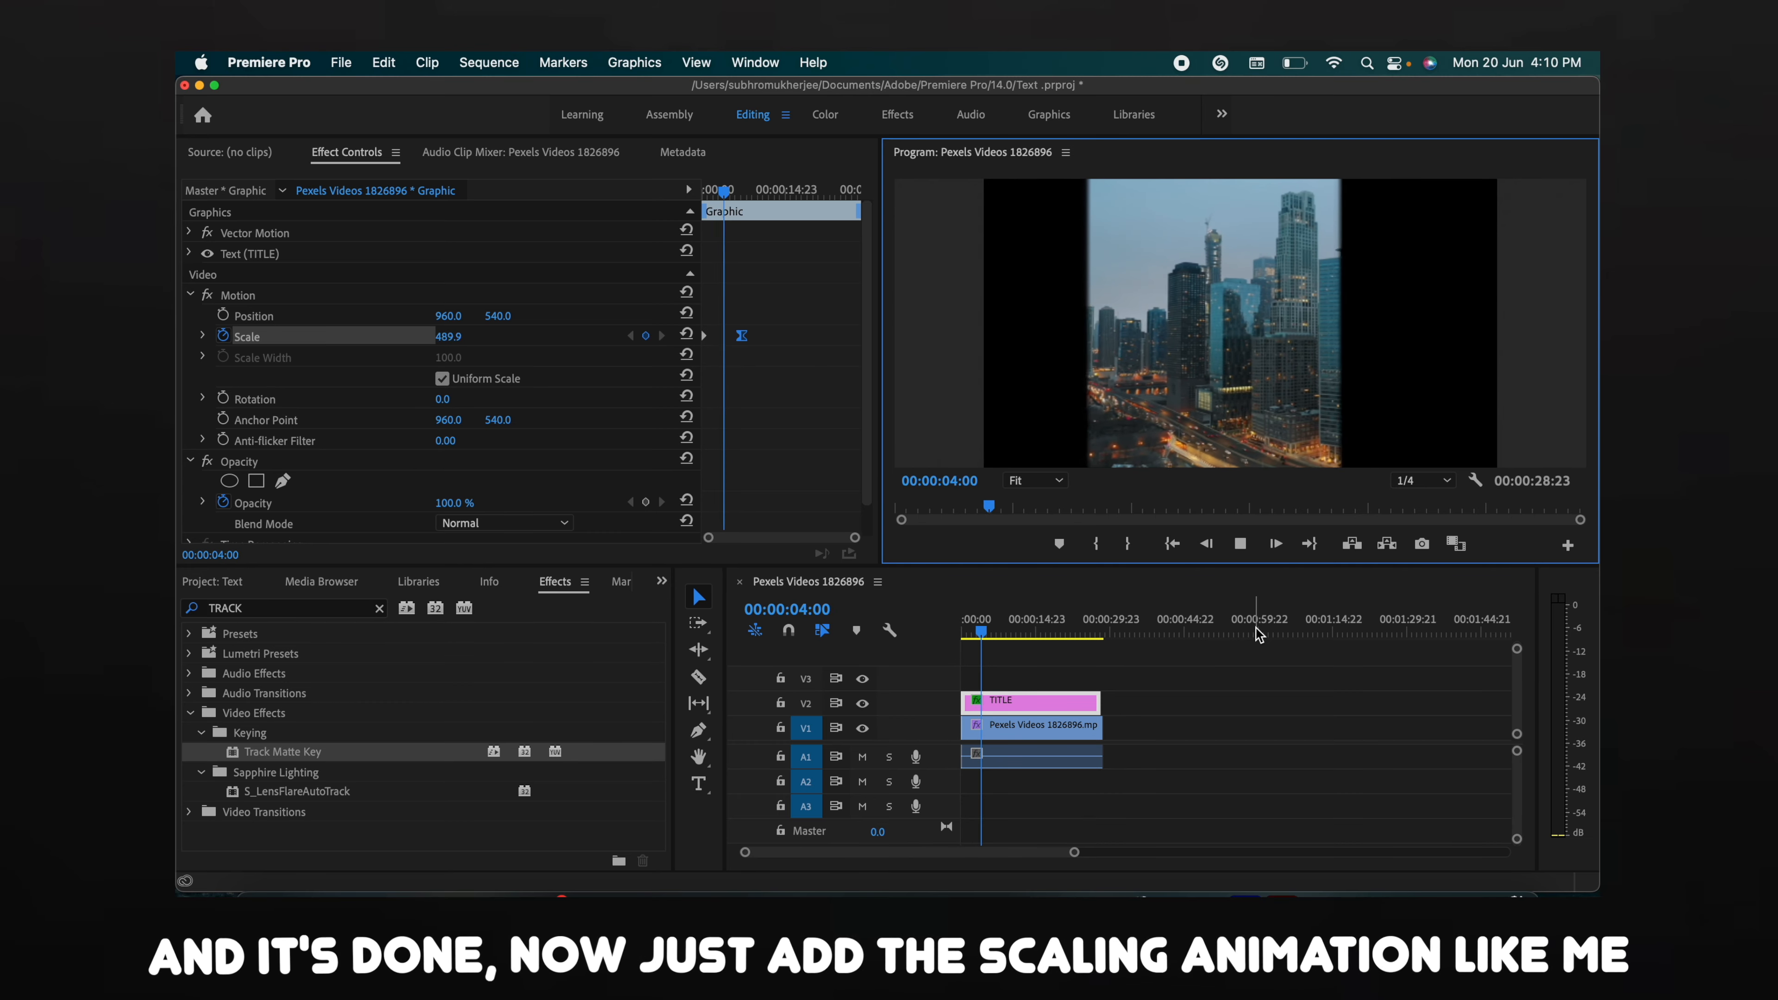
key(space)
Step: Move the second Scale keyframe earlier to about 00:00:04:06 and replay the animation from the start
drag(742, 336, 725, 337)
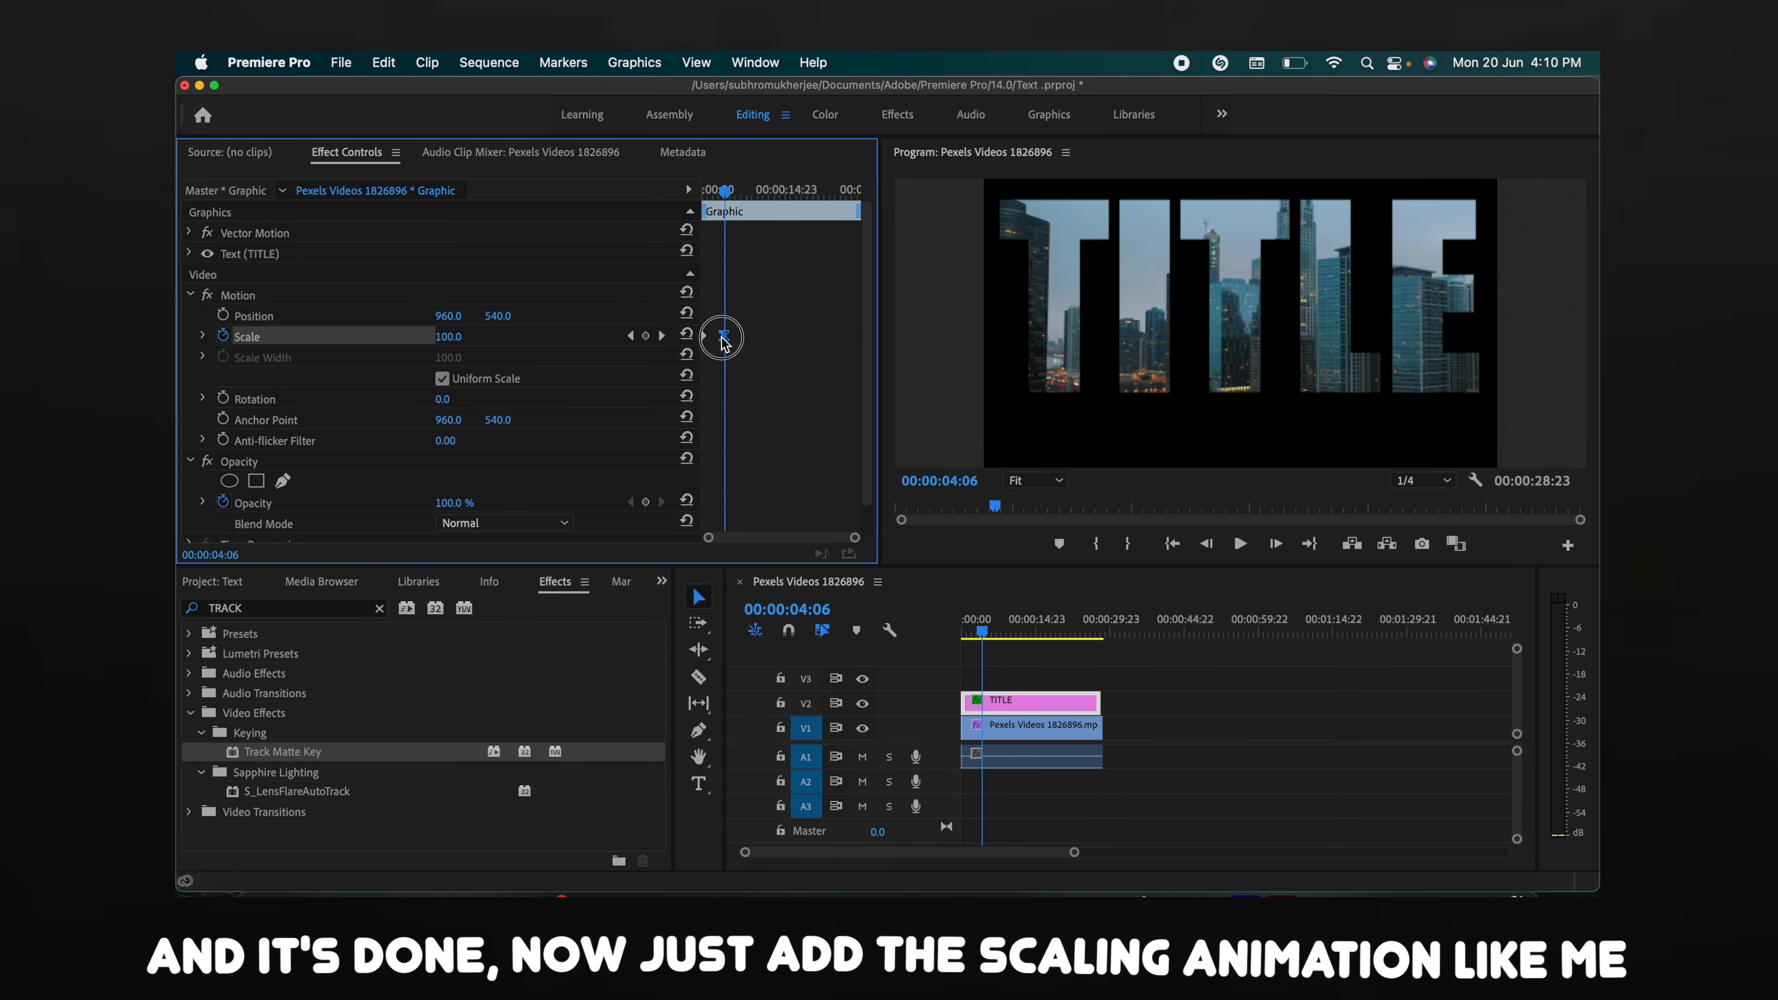
key(Home)
key(space)
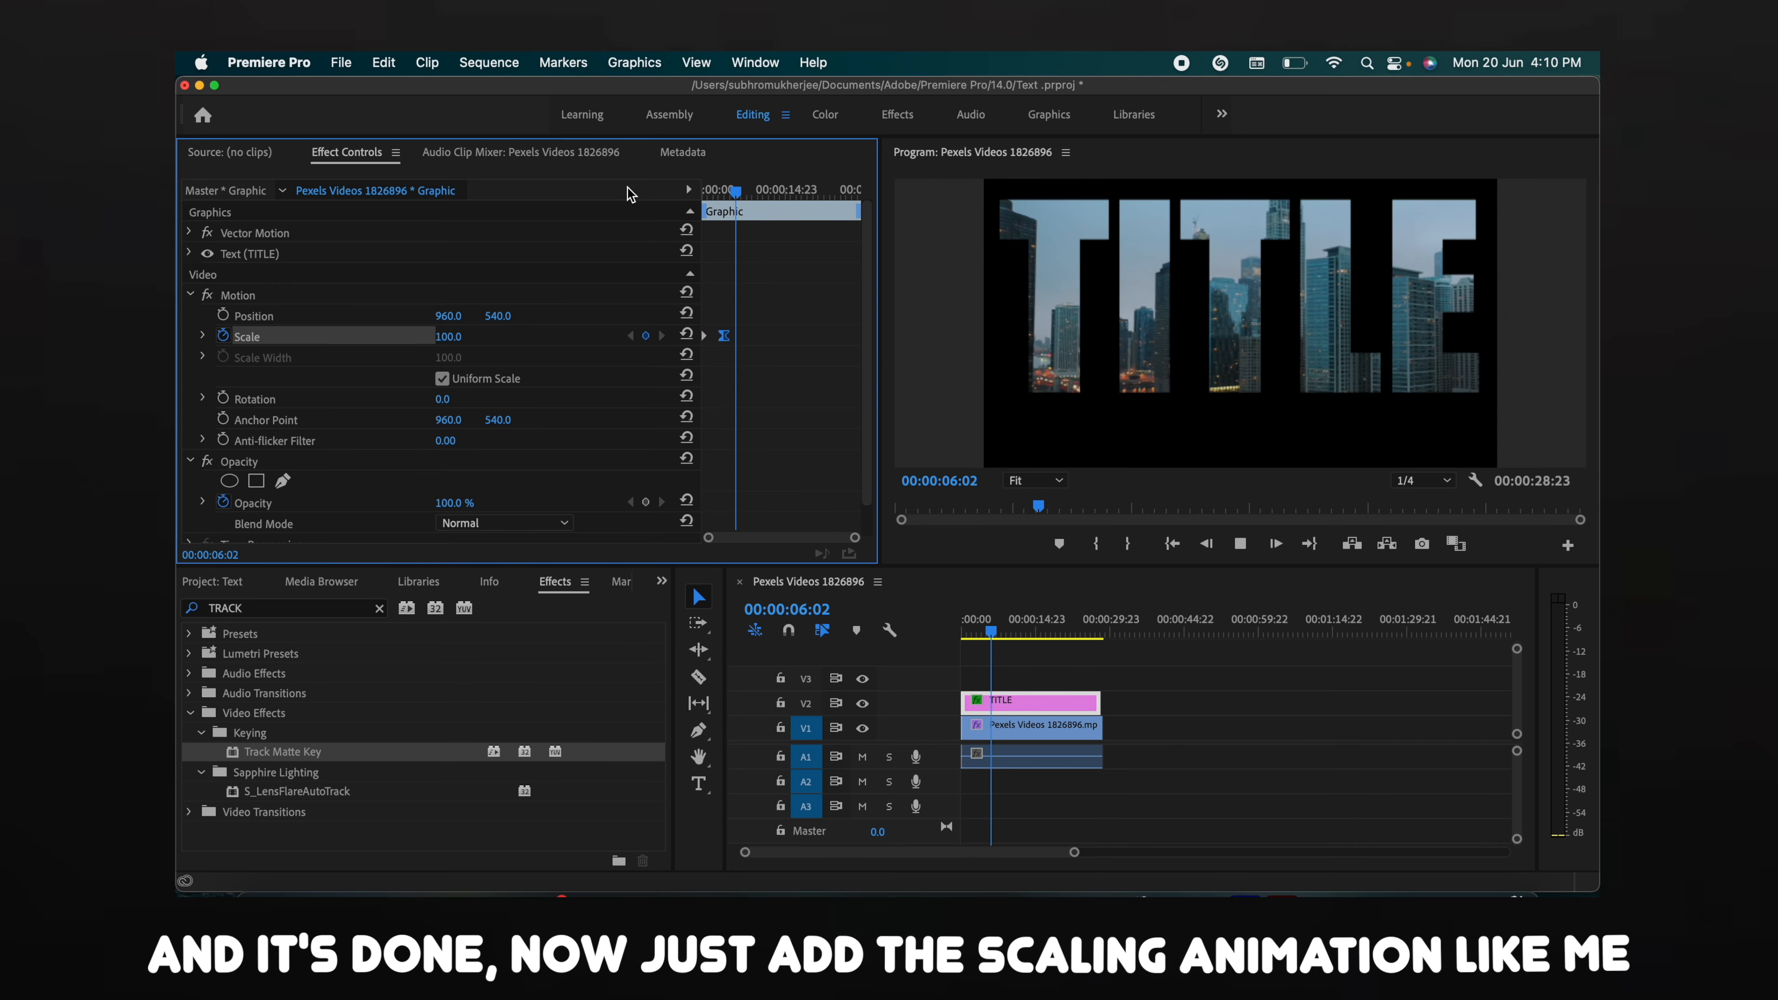
key(space)
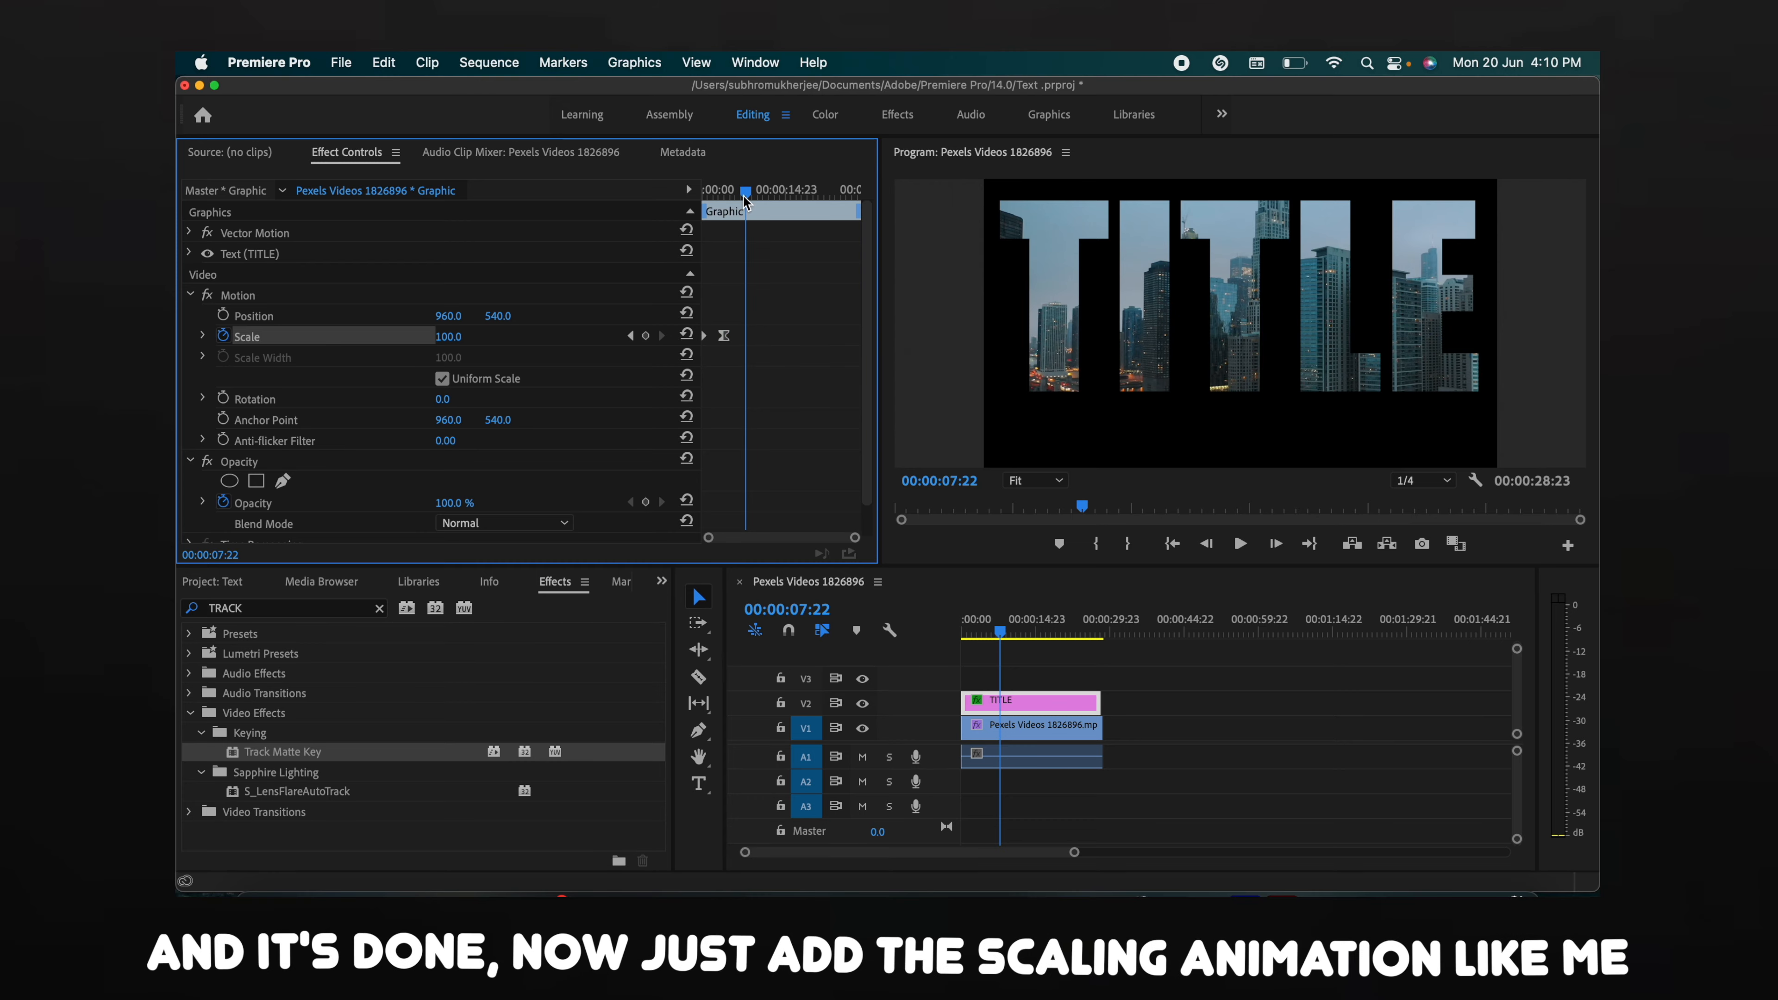
Step: Add a third Scale keyframe of 67 to the title clip at 00:00:14:13 and play the animation from the start
drag(745, 200, 784, 191)
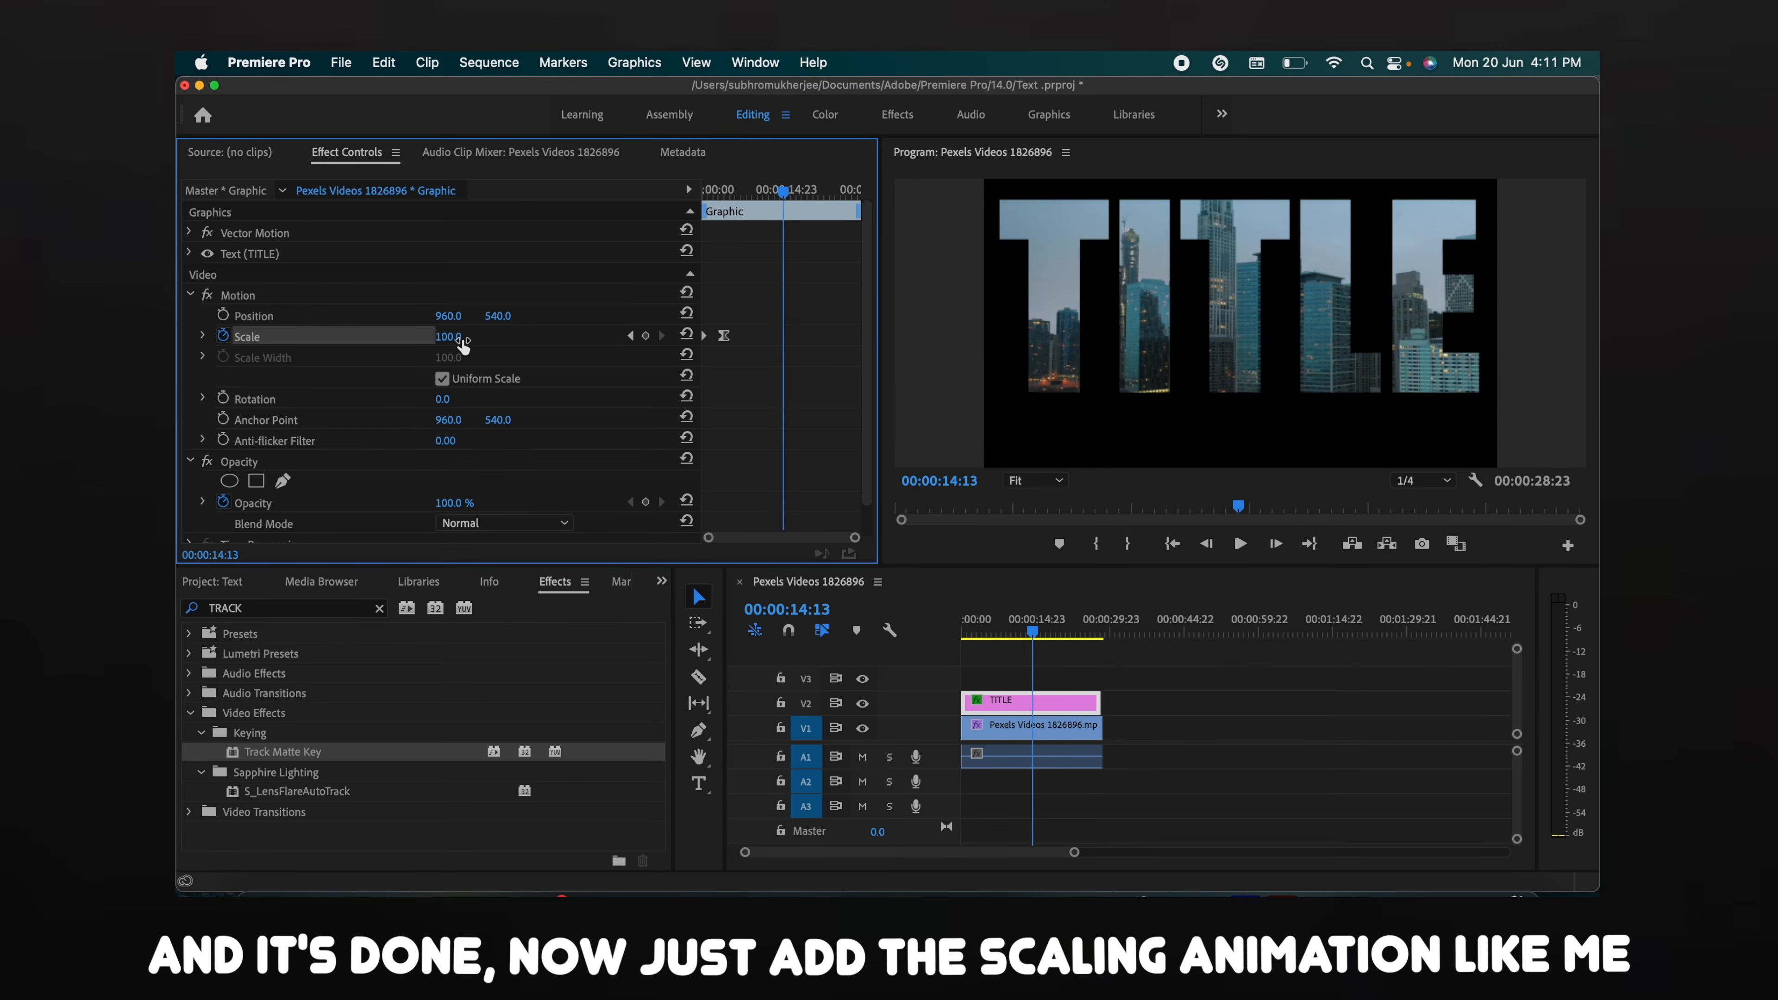
drag(463, 343, 438, 343)
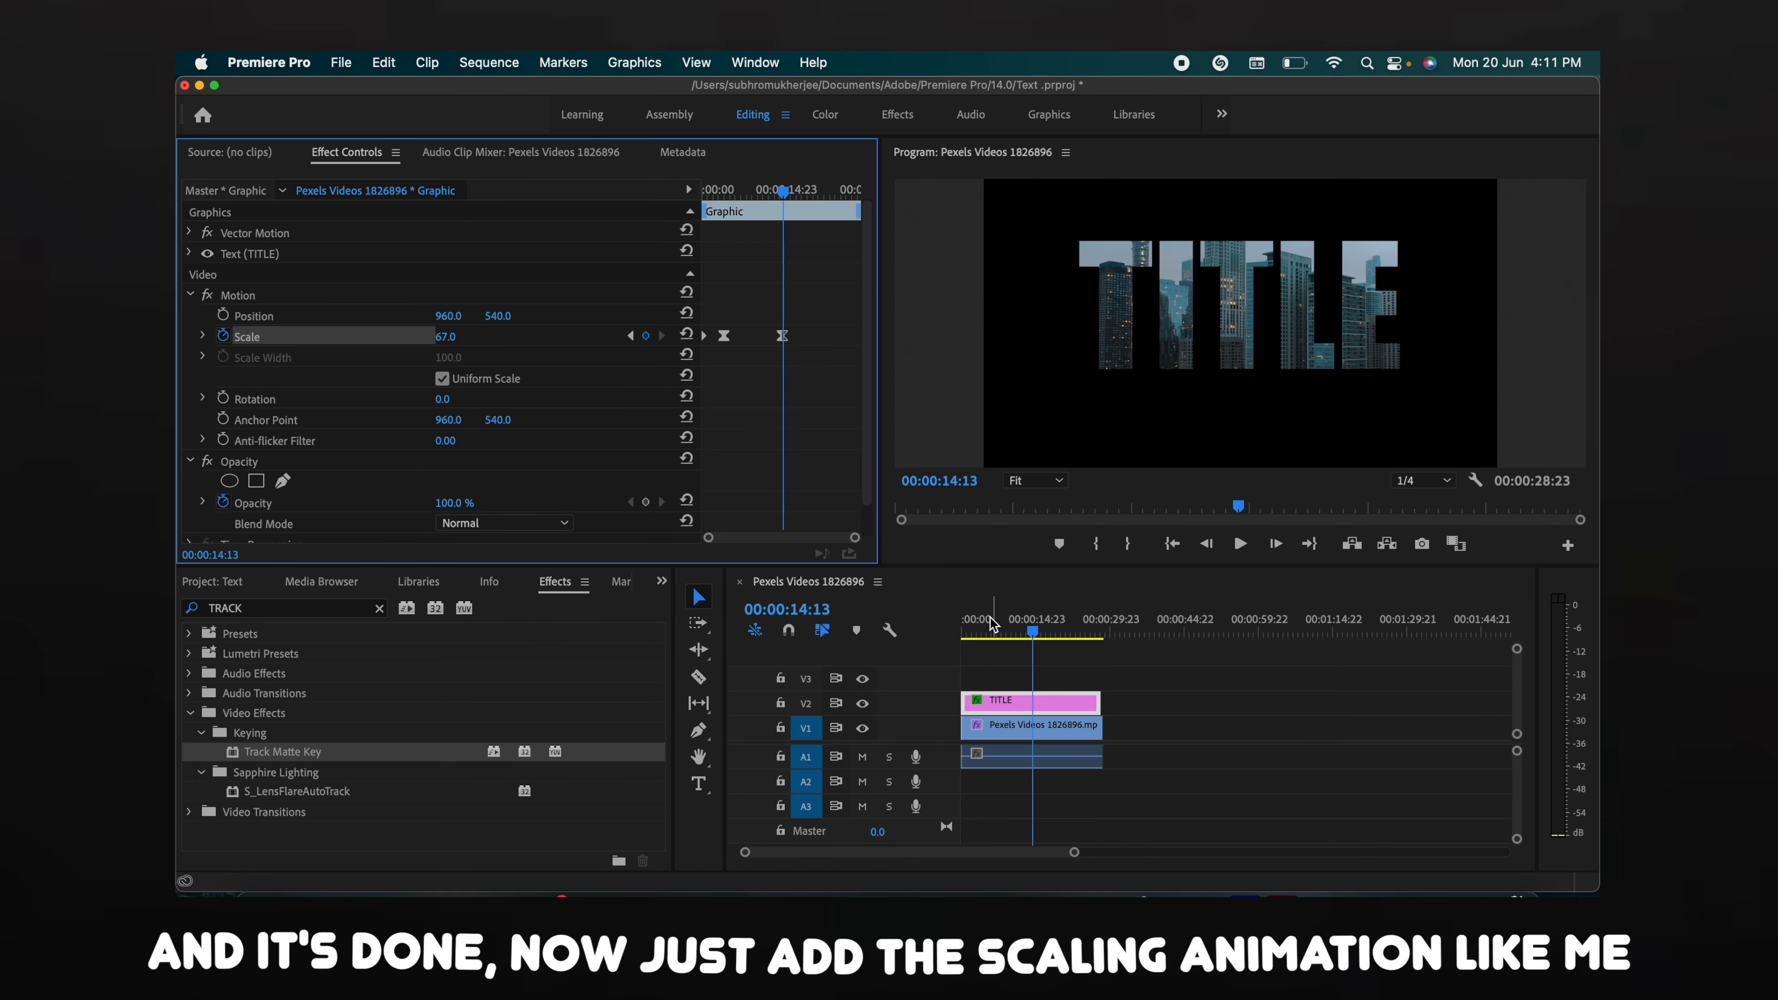
drag(992, 623, 854, 620)
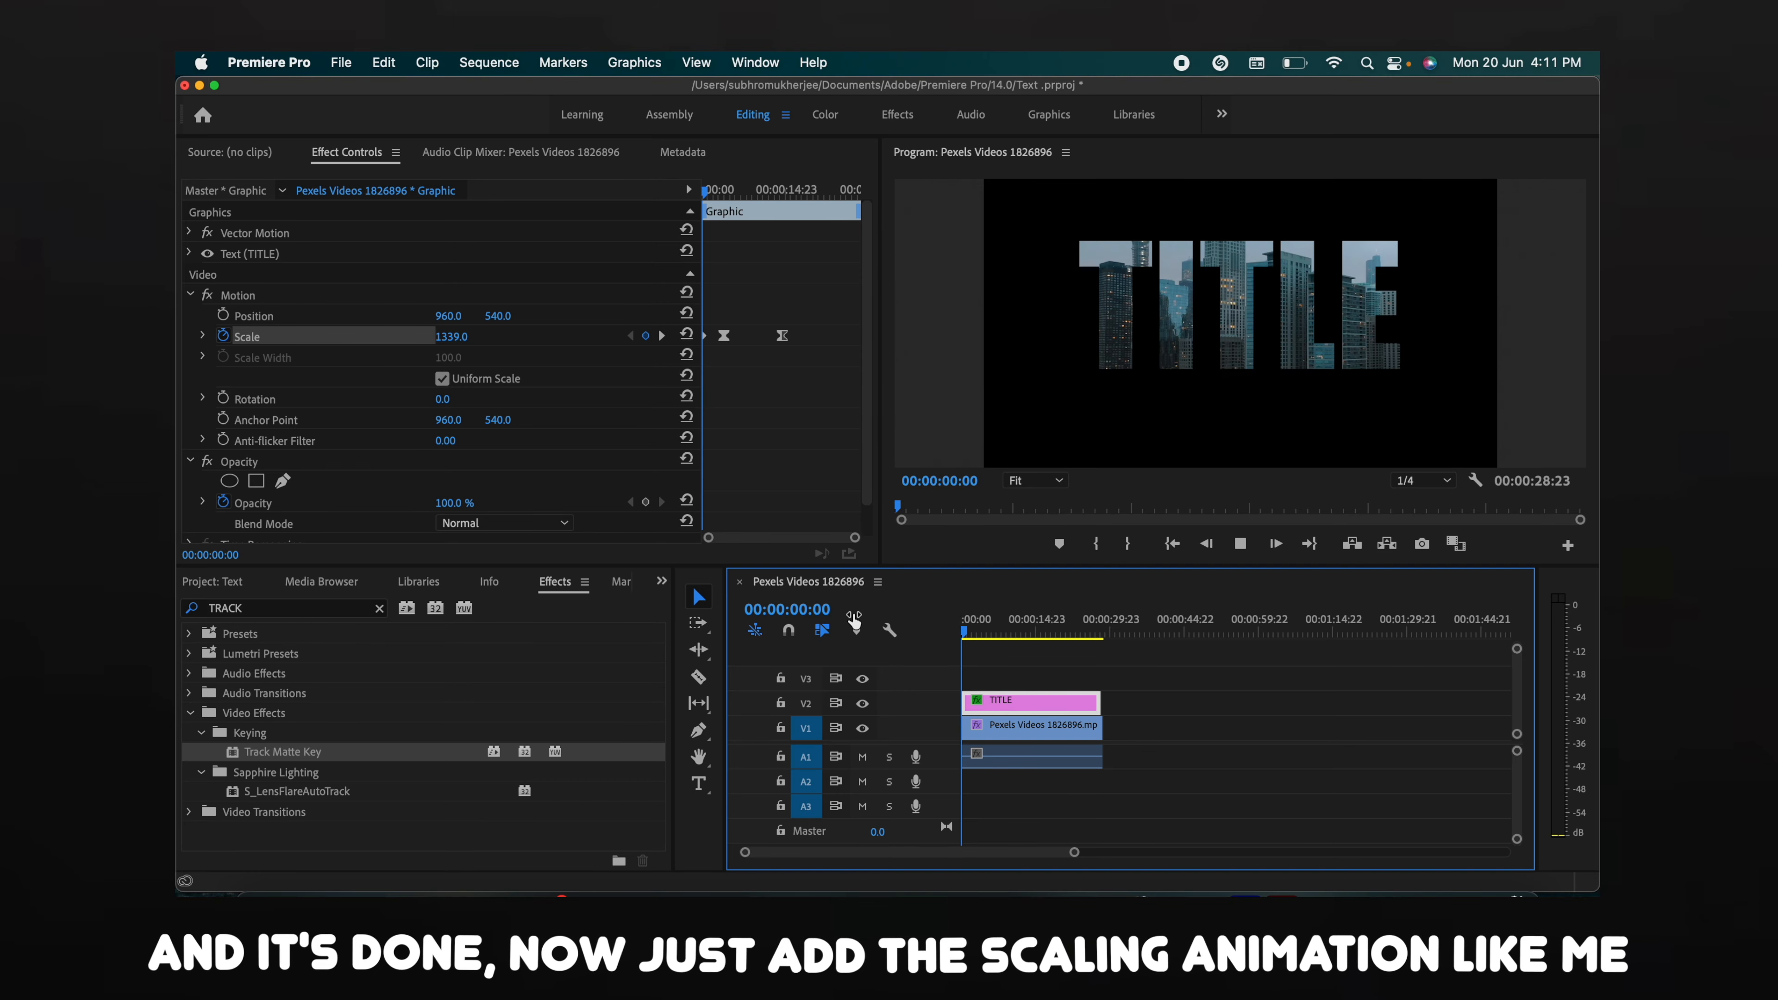
key(space)
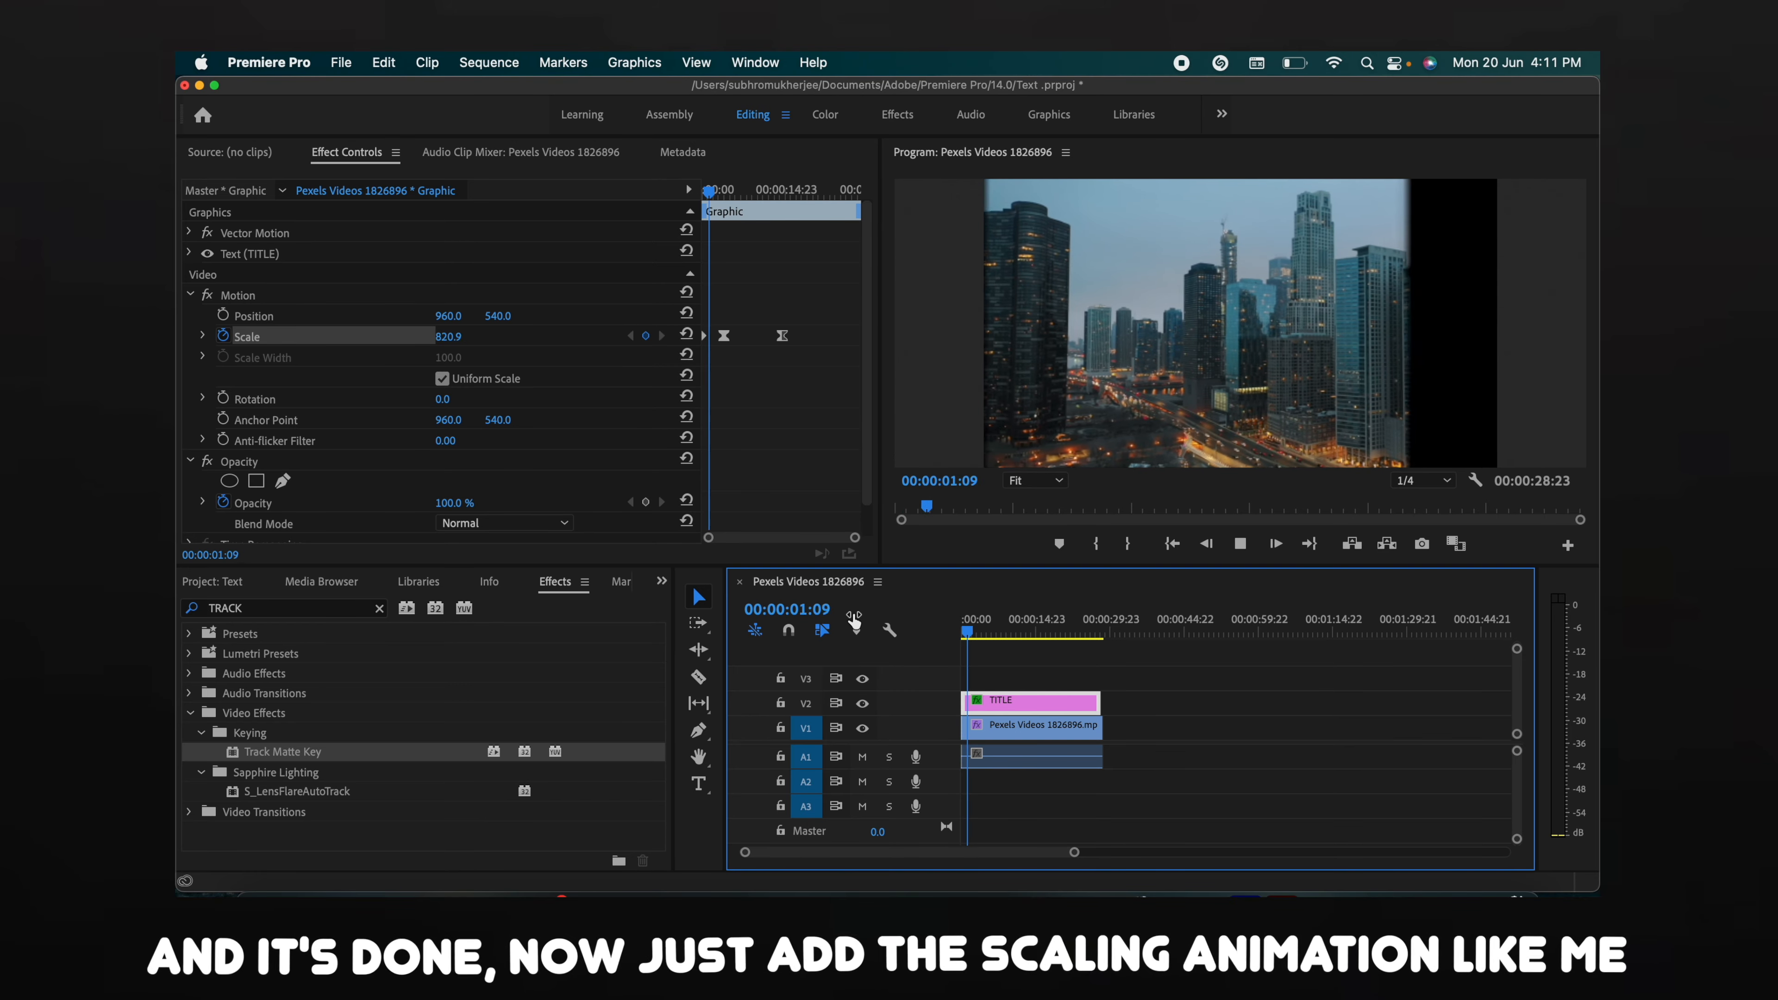